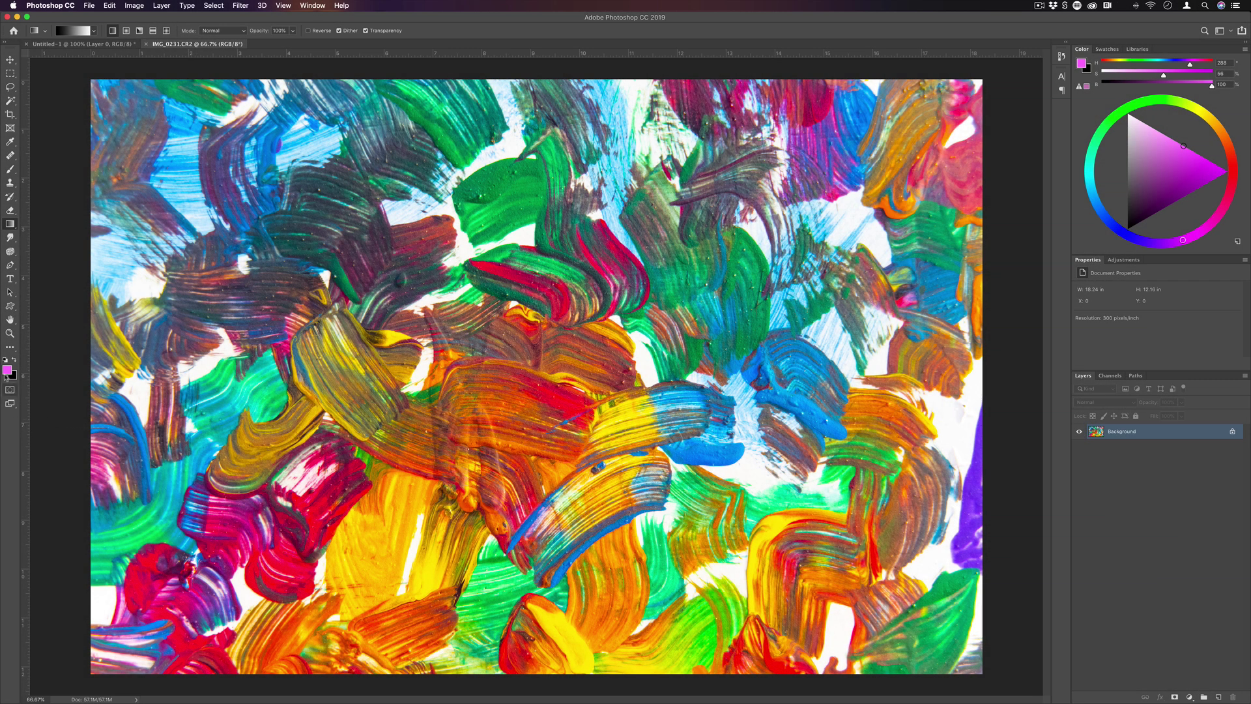
Open the Foreground Color picker for the current magenta foreground, e271ff.
click(8, 370)
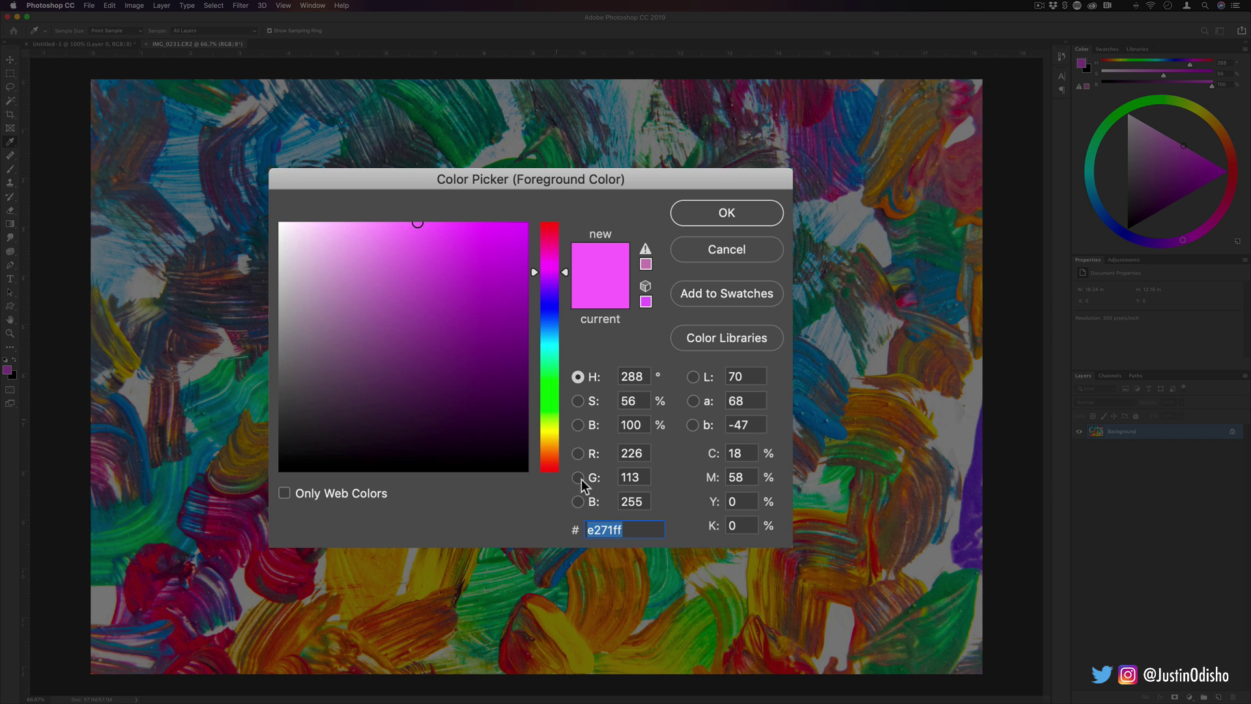
Preview the colour field by G, b, S and a, return to hue, and close the picker.
click(581, 480)
click(689, 424)
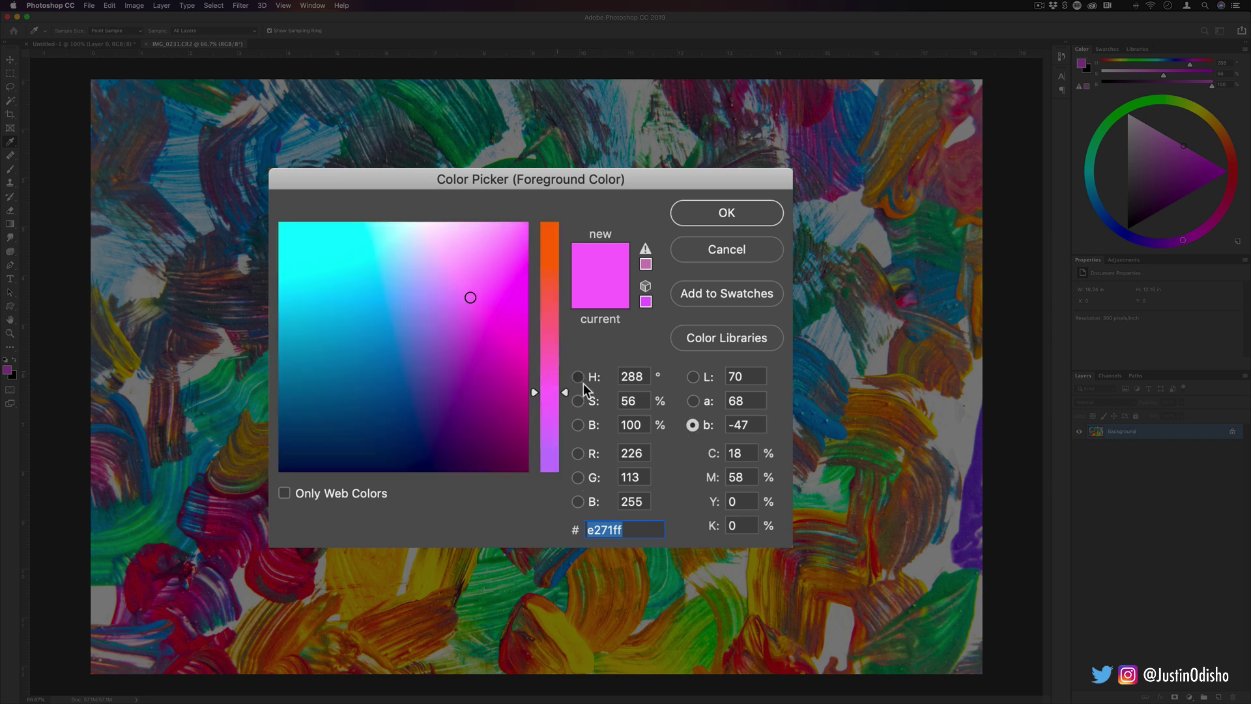
click(578, 378)
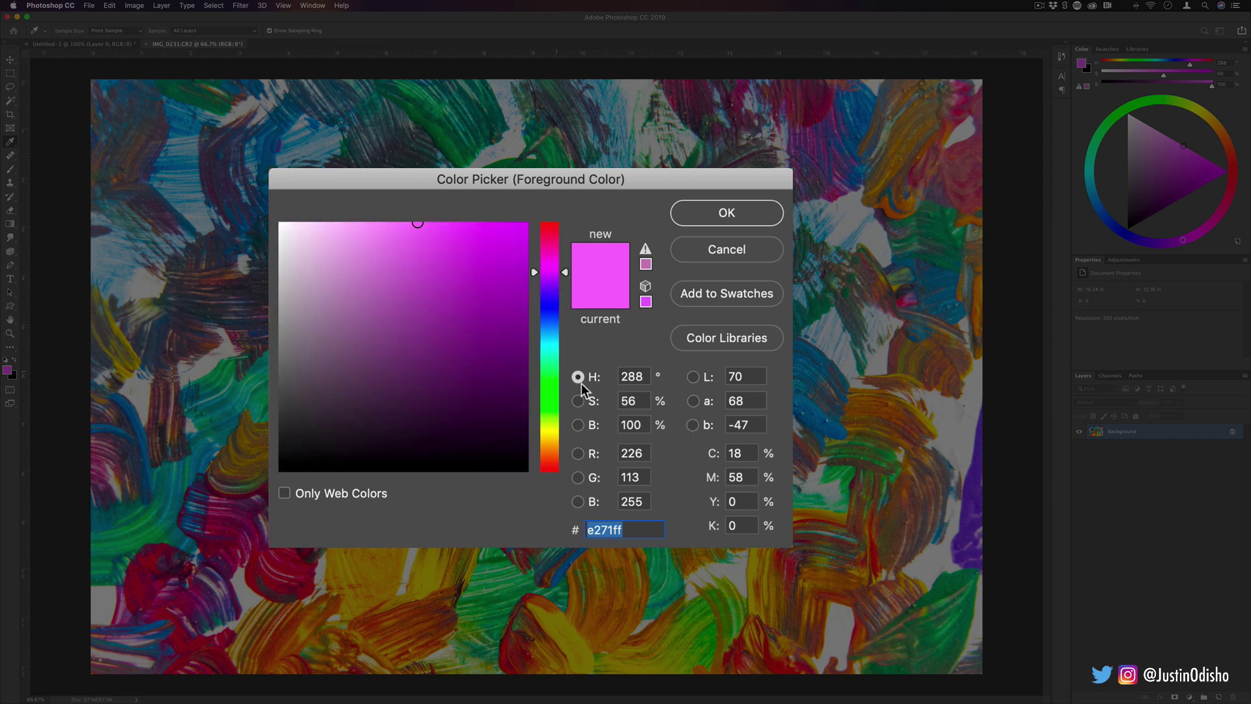
click(580, 401)
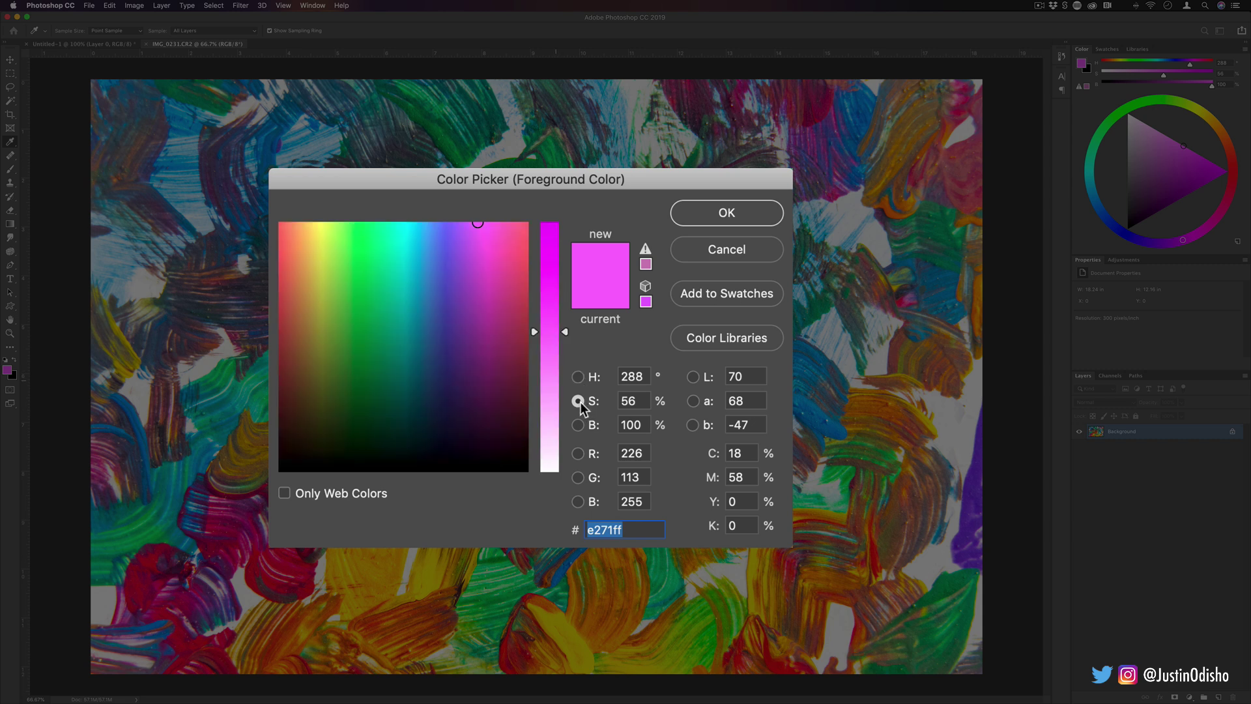
click(693, 401)
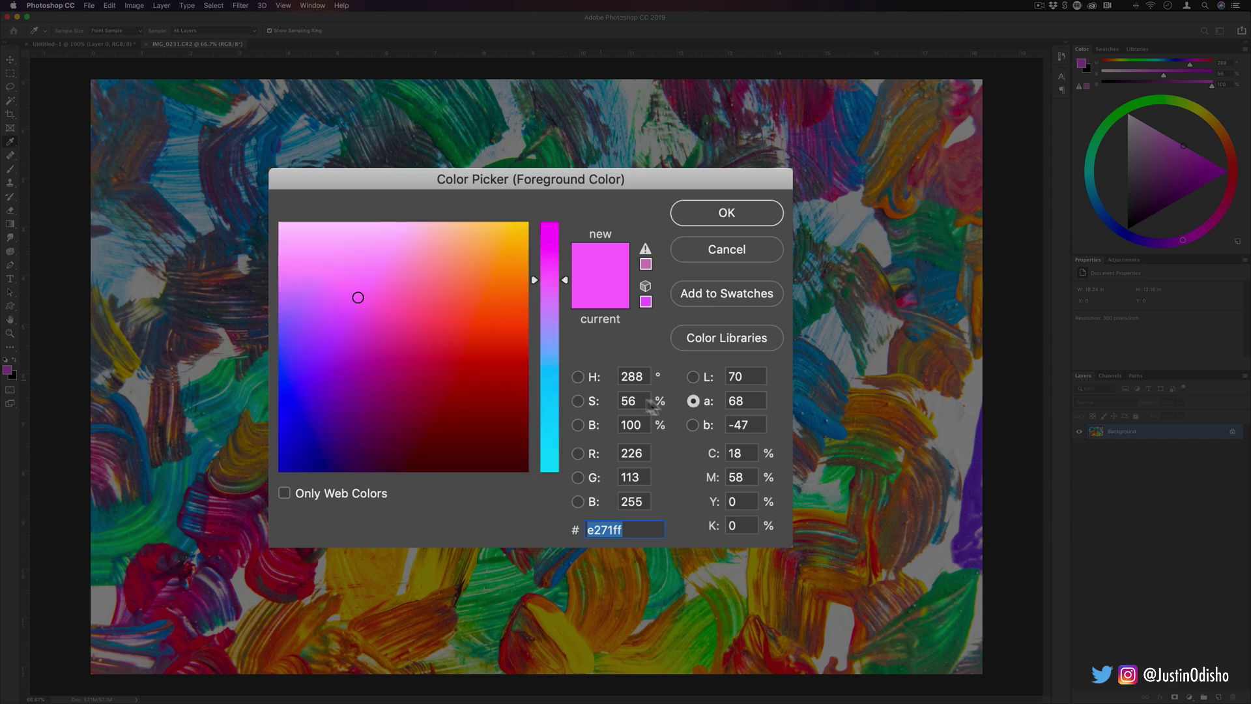
click(578, 377)
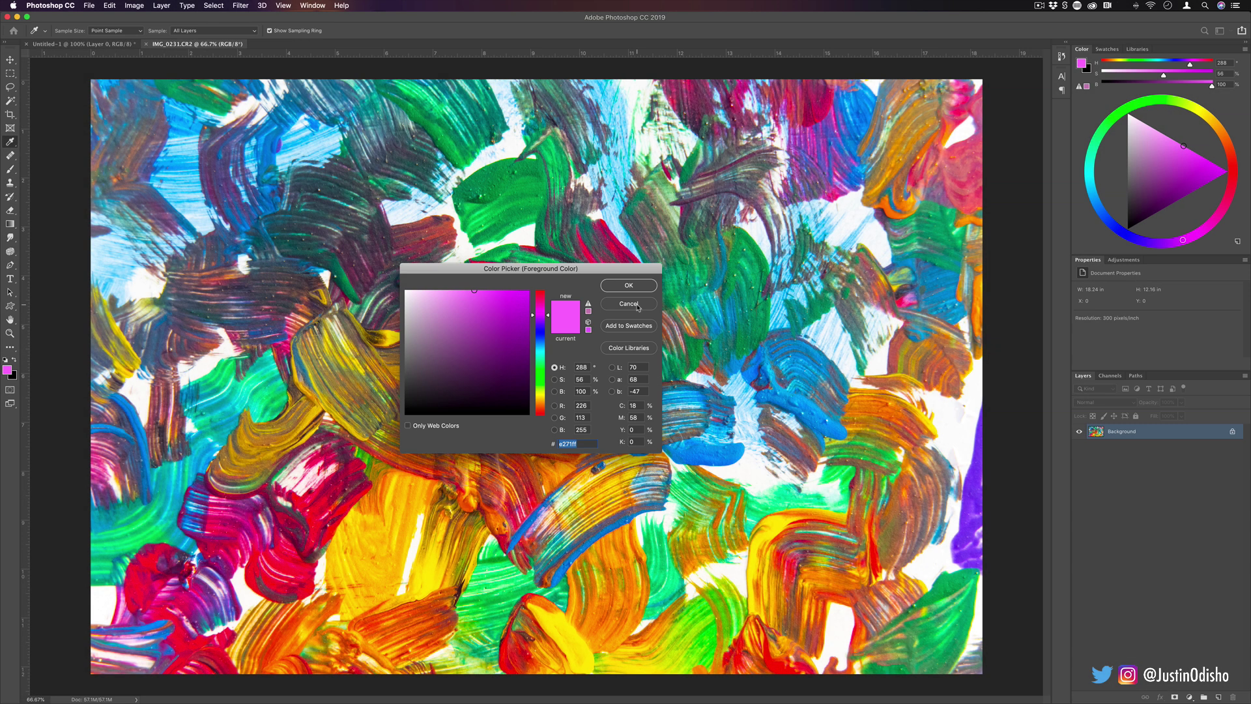
click(628, 304)
key(g)
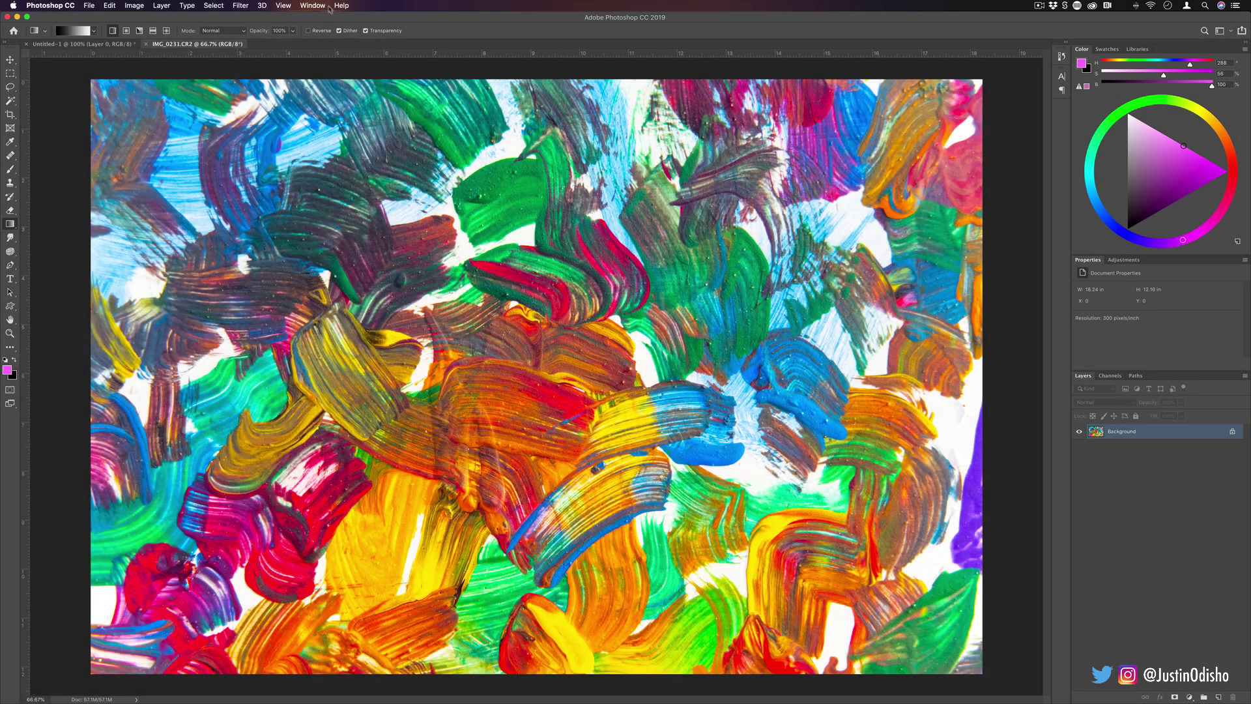
click(325, 5)
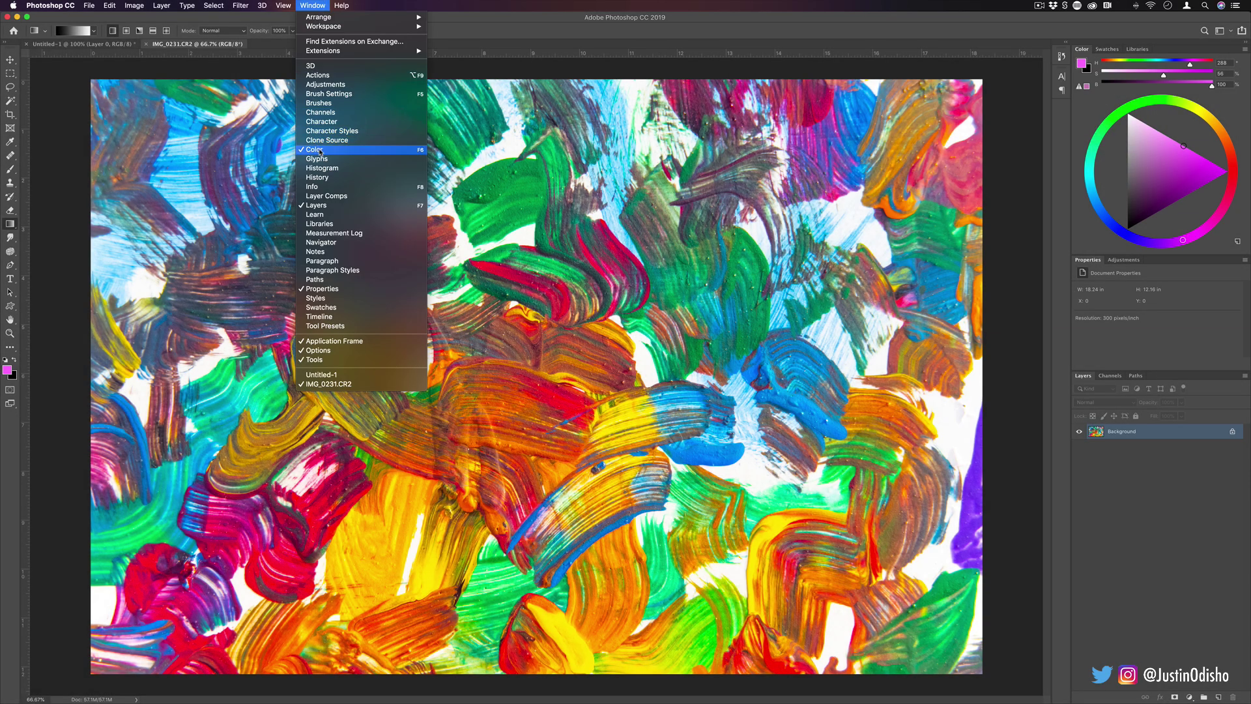
click(1144, 52)
click(1116, 52)
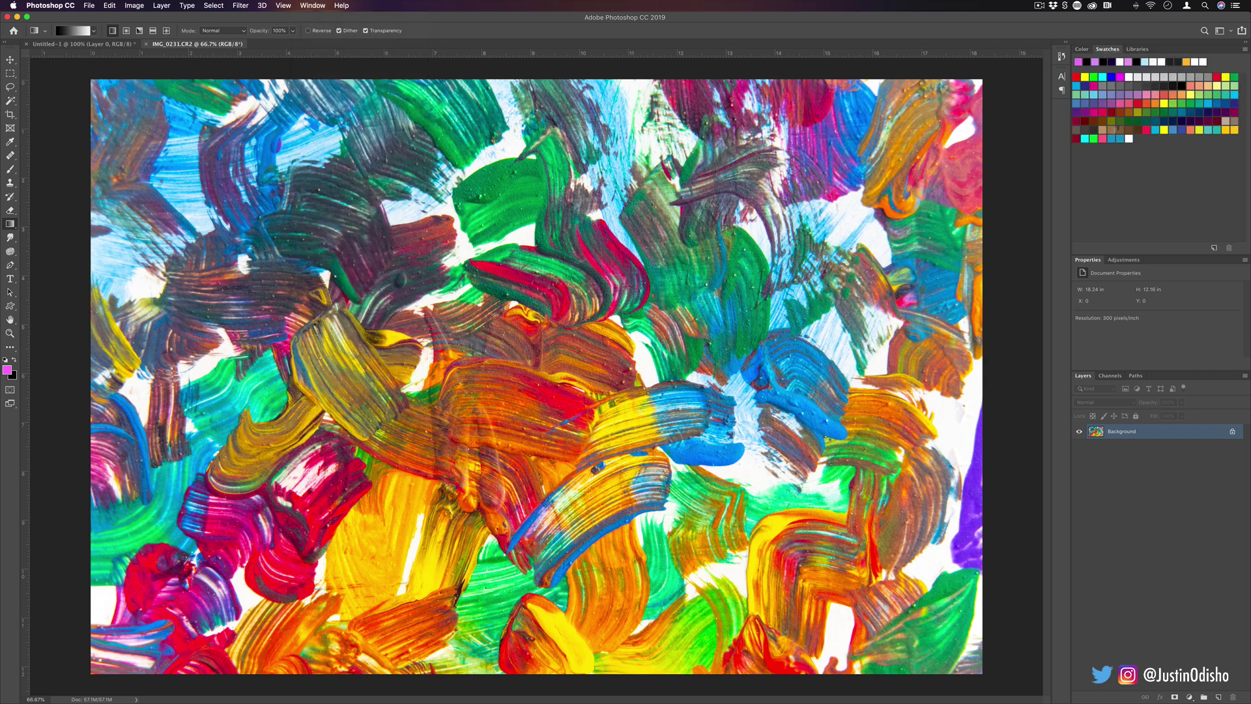
click(1081, 50)
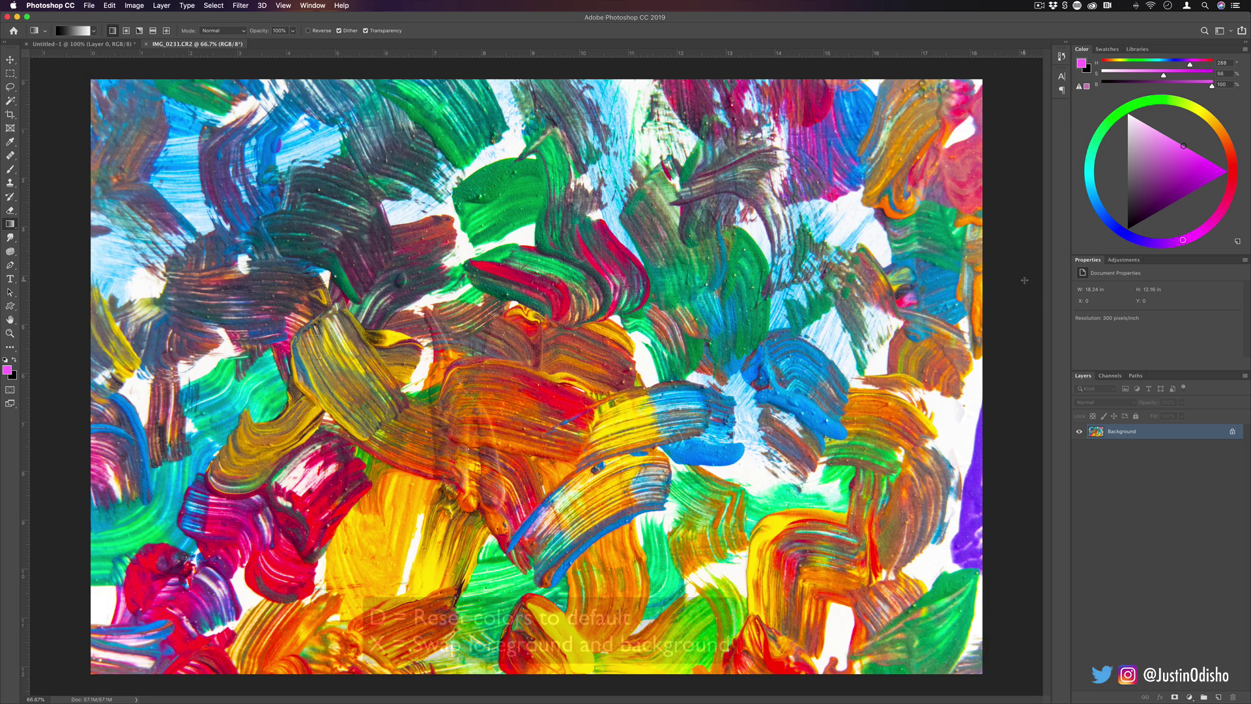
Reset colours to the black and white defaults, then swap them so white is foreground.
key(d)
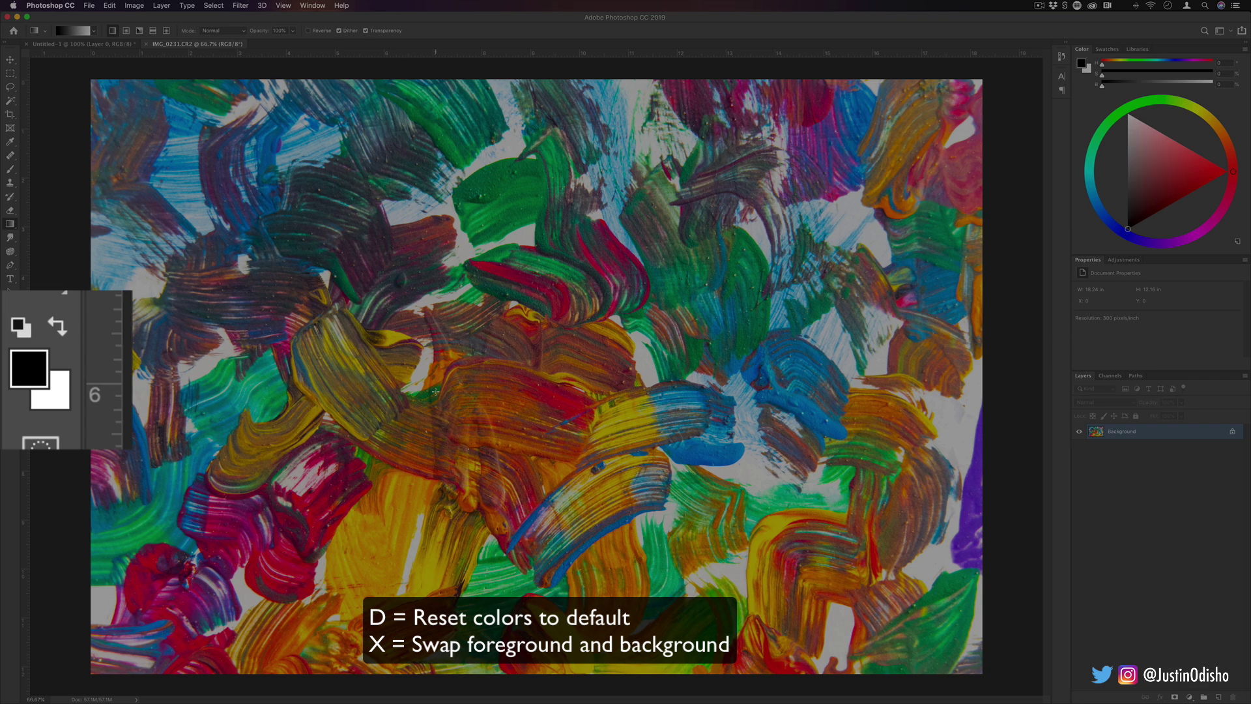
key(x)
key(x)
key(x)
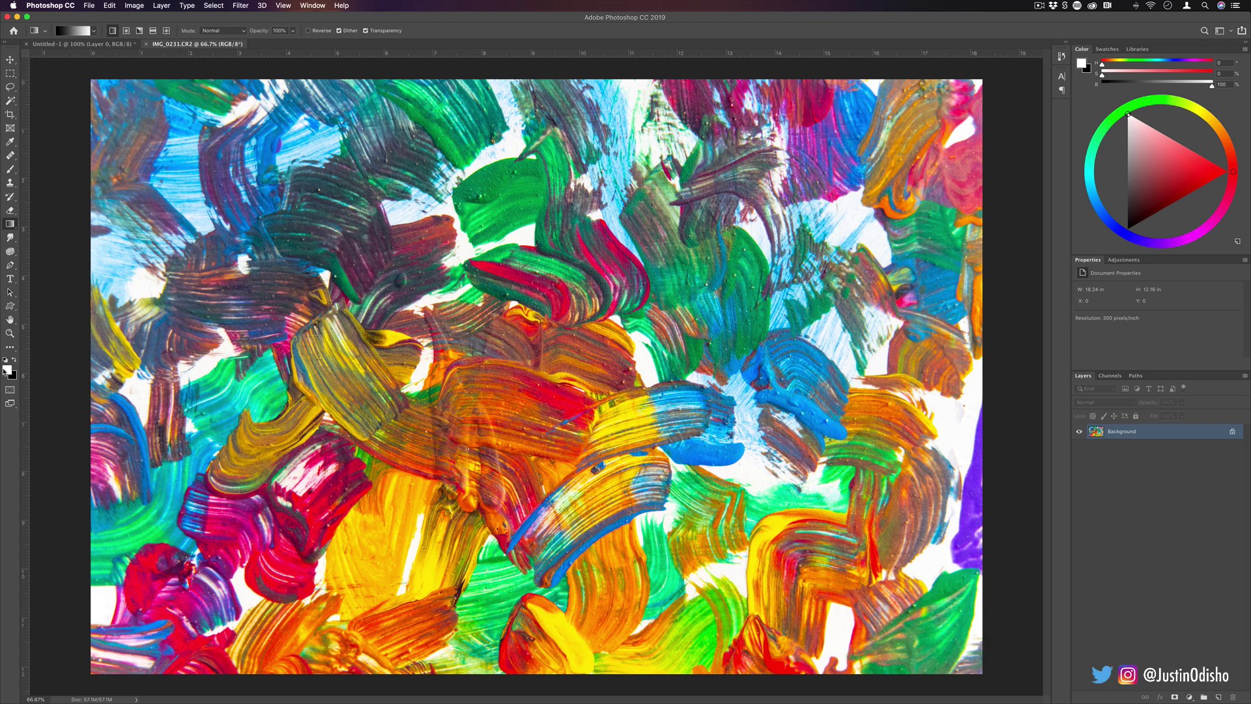
Open the white ffffff foreground picker and cycle the field through S, B, R, G, B, L, a, b, back to H.
click(7, 370)
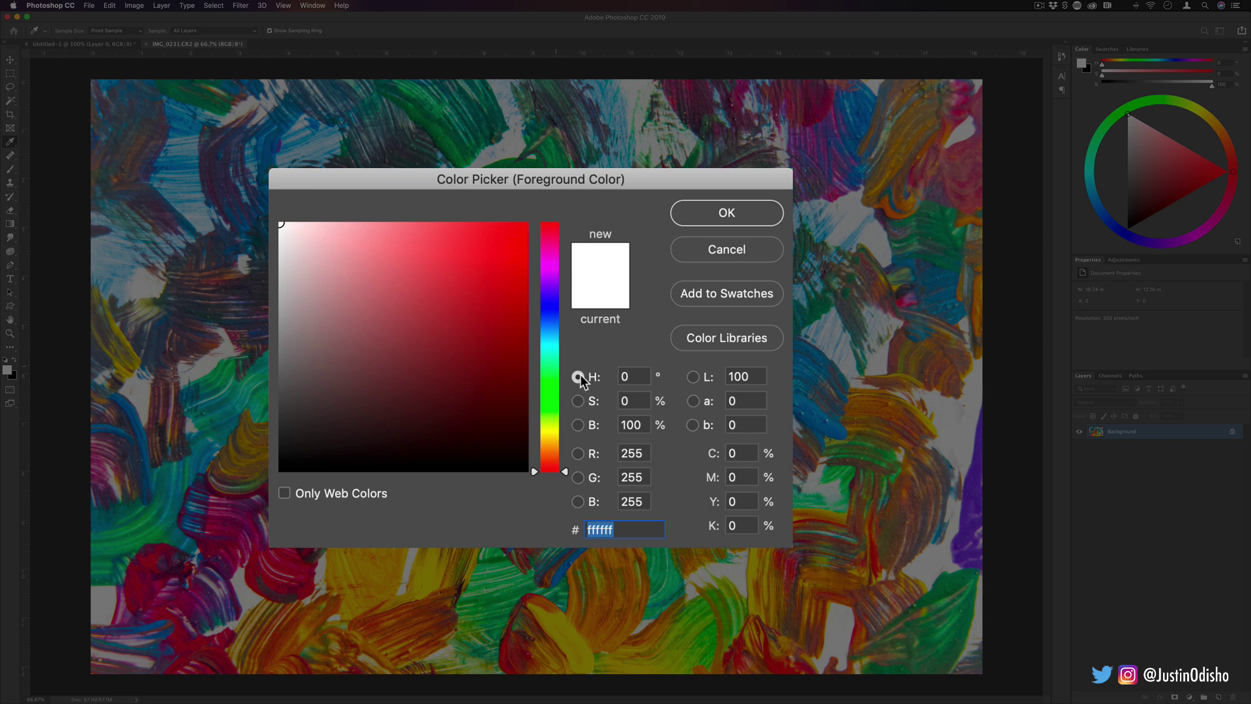
click(577, 402)
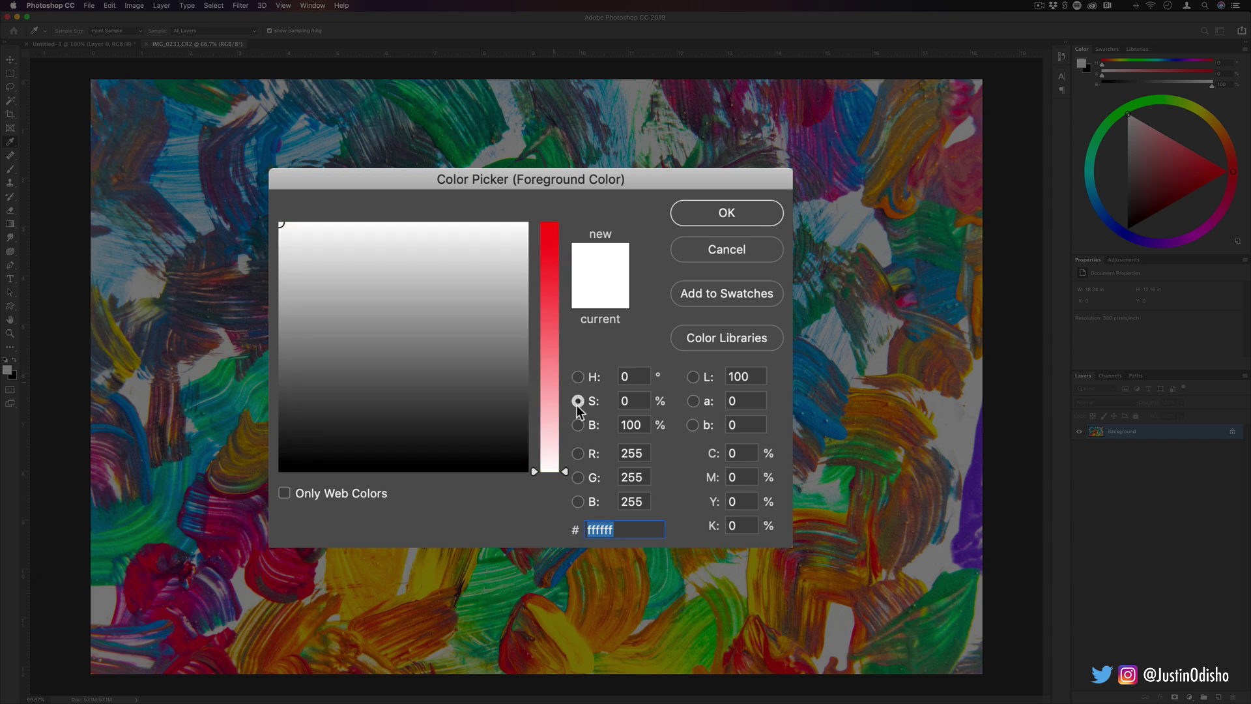
click(578, 425)
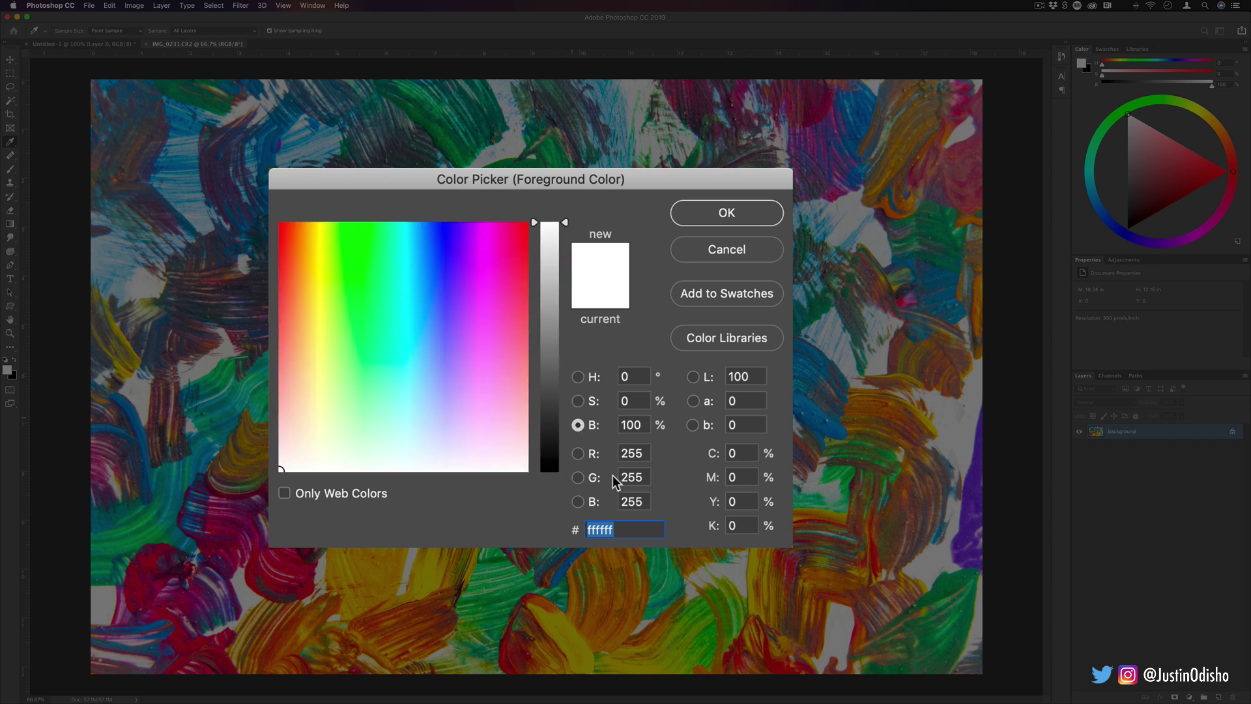
click(578, 453)
click(578, 477)
click(580, 501)
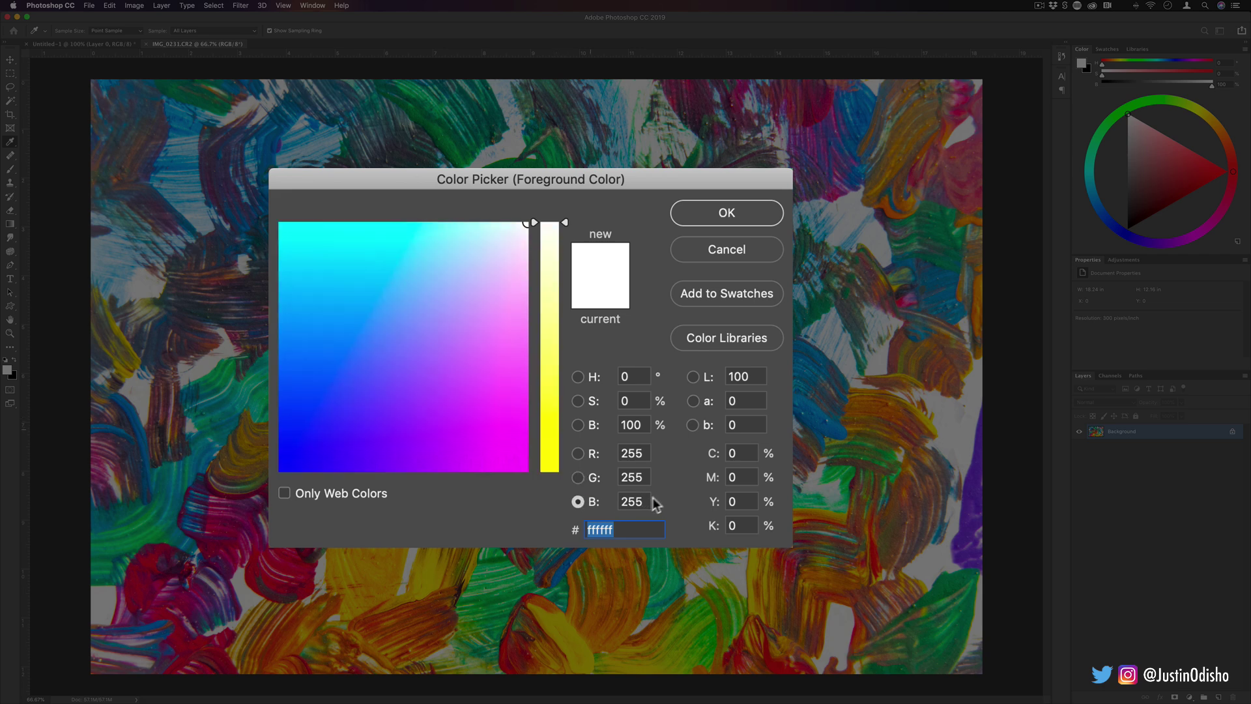
click(693, 378)
click(693, 401)
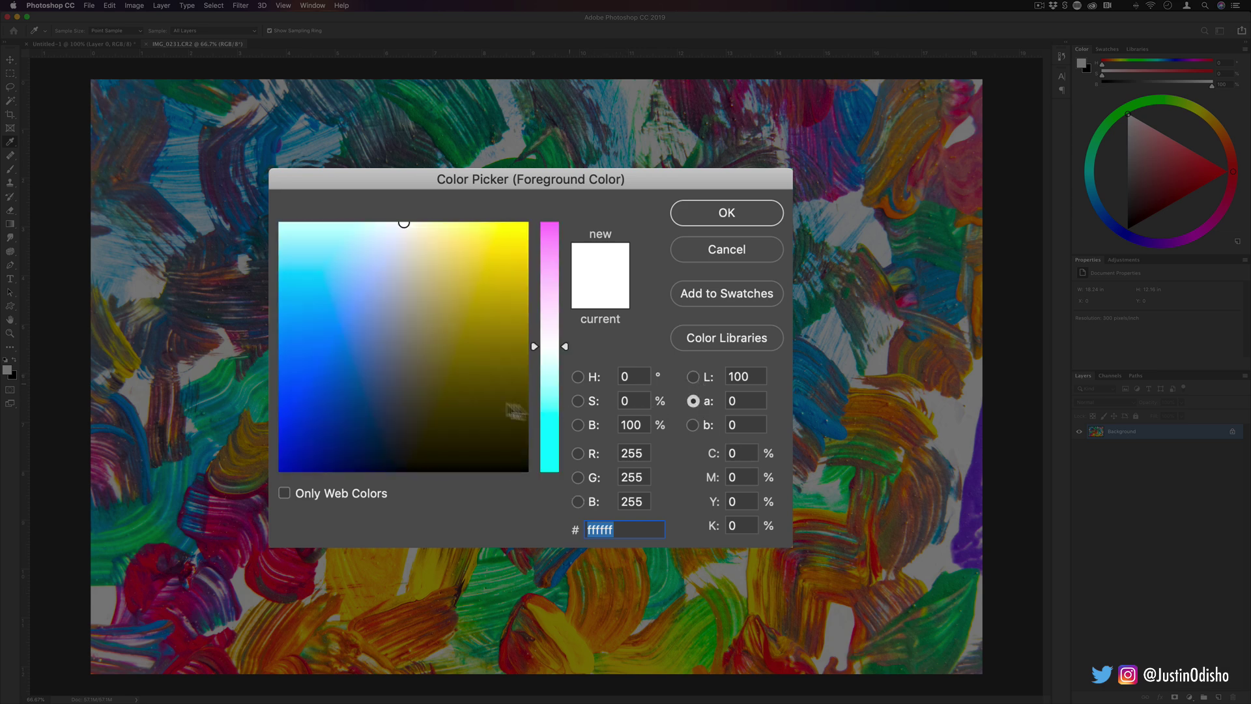
click(693, 425)
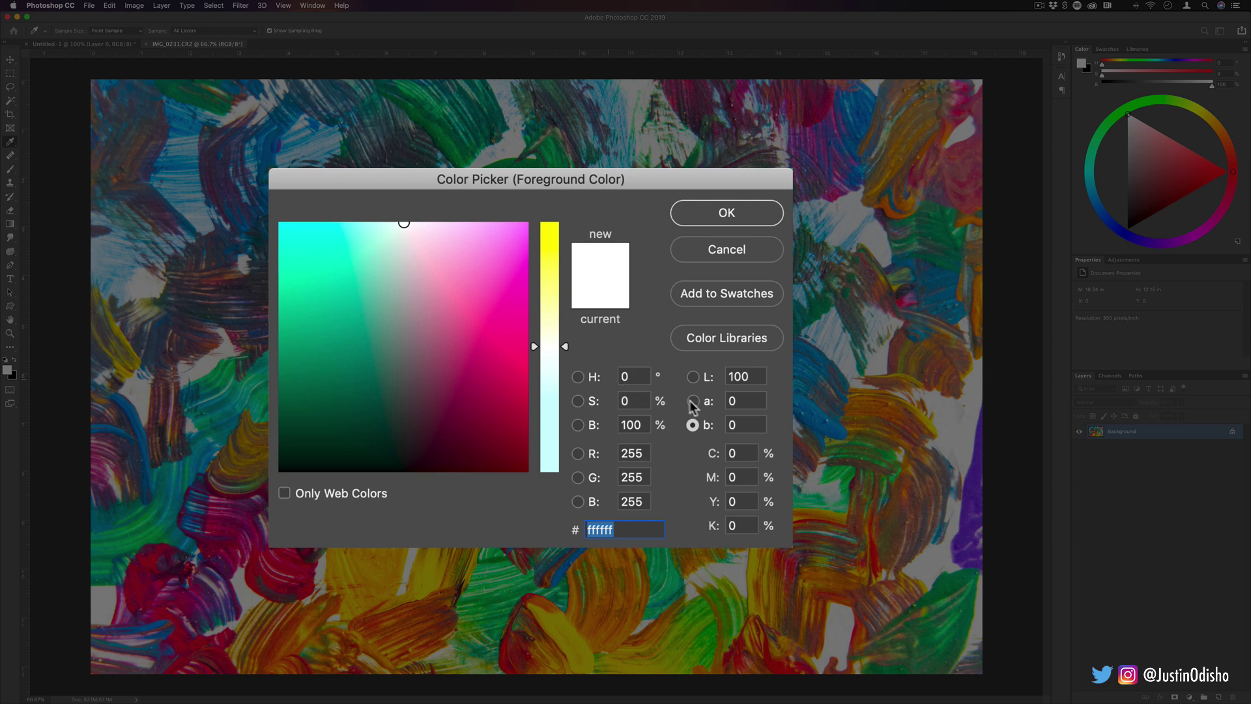
click(578, 377)
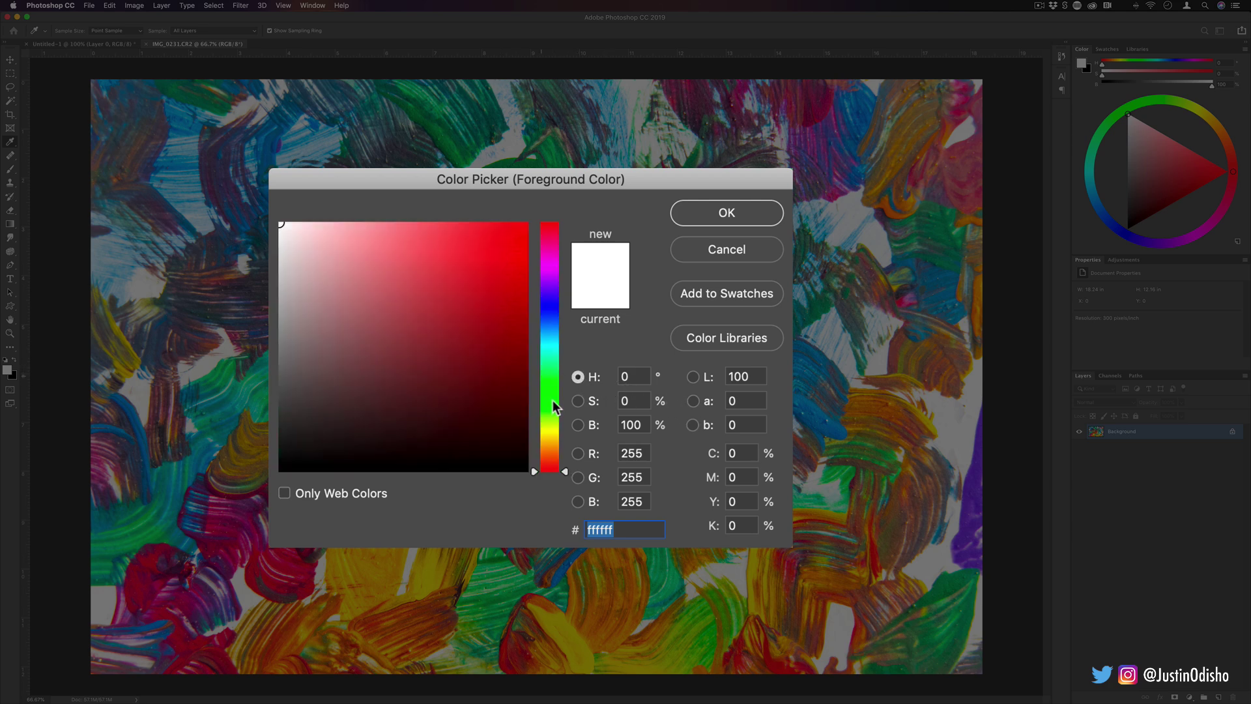
Build pure red ff0000 by picking a red, then raising brightness and saturation to 100.
drag(417, 291, 464, 261)
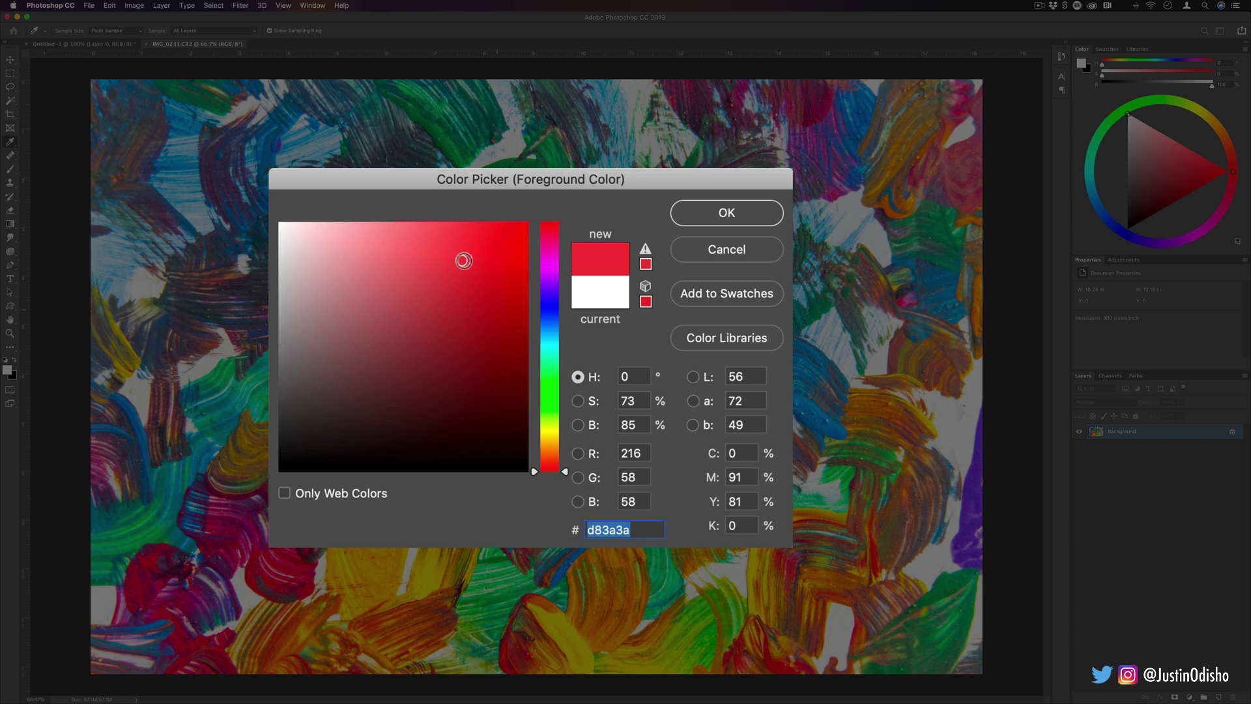
click(578, 425)
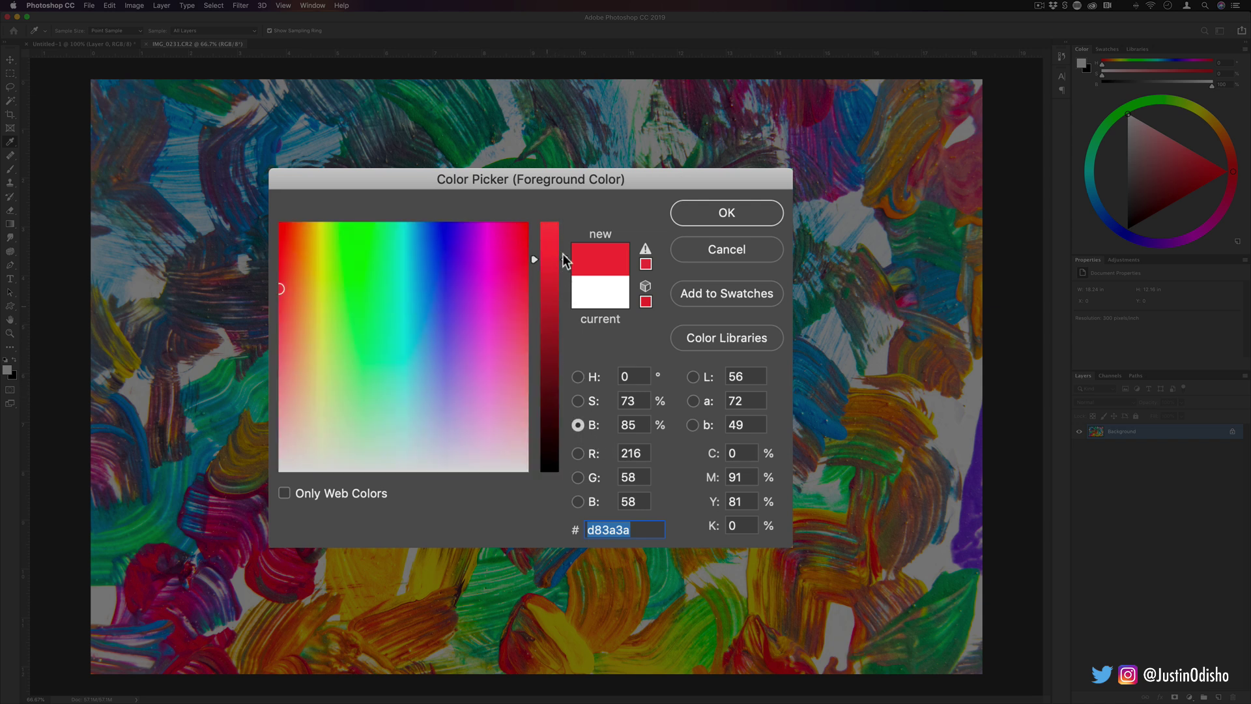
drag(565, 260, 572, 185)
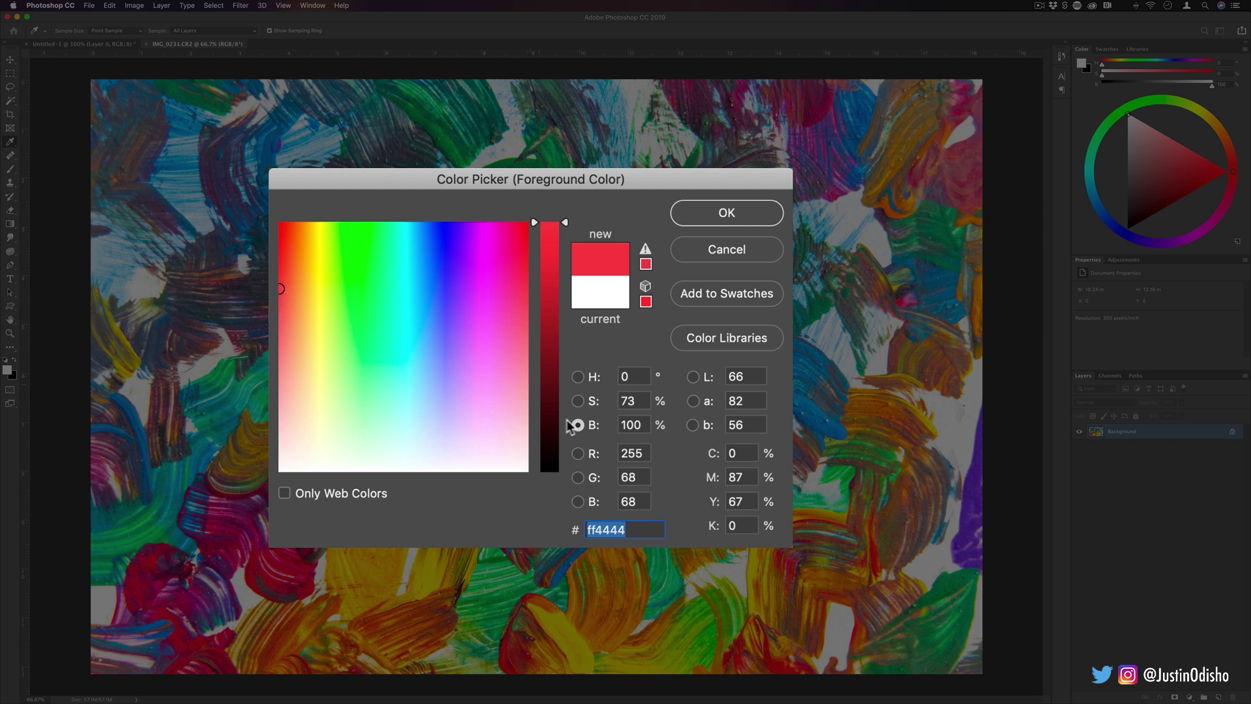
click(577, 401)
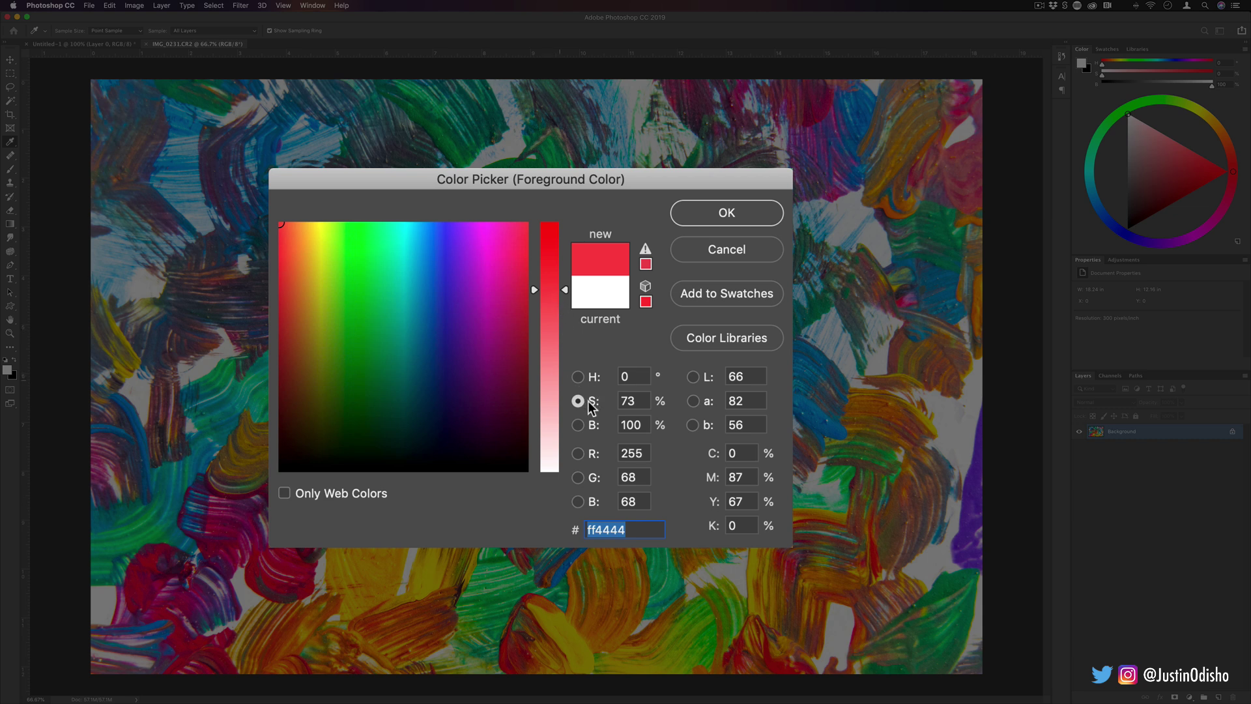
click(557, 290)
drag(560, 311, 560, 221)
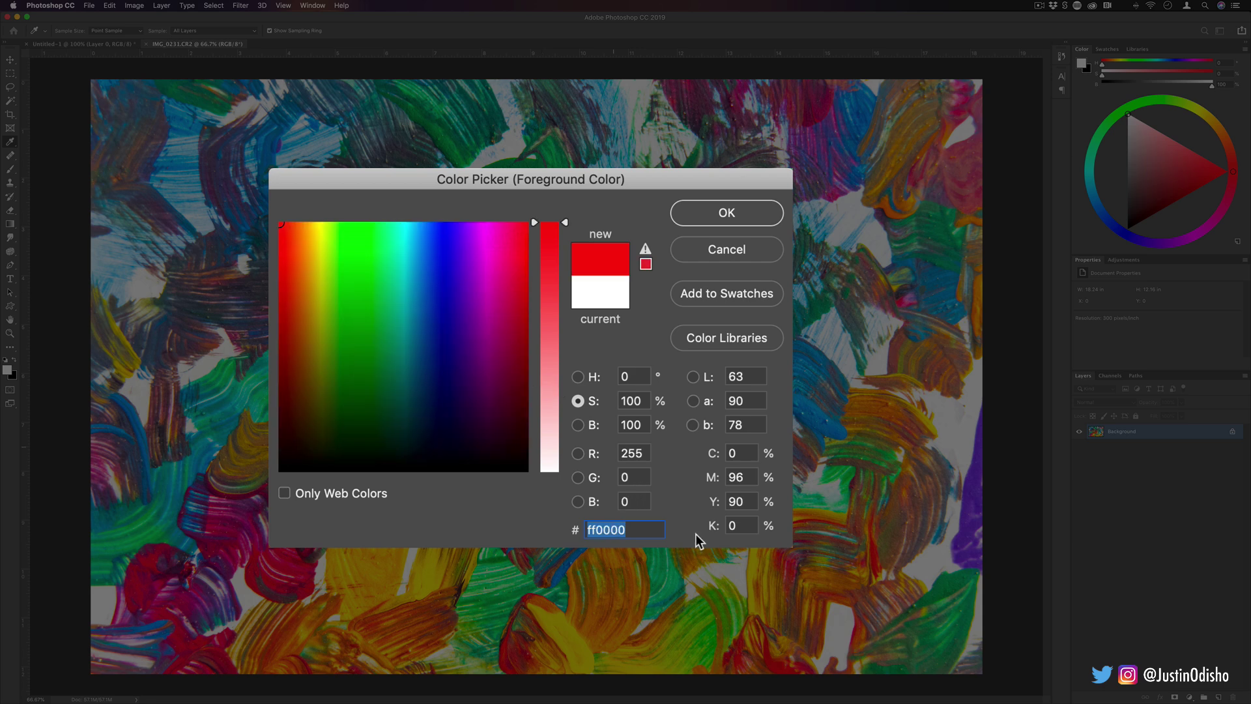
Add green and blue to the red, sweep the hues, and switch the field to the a channel, reaching f673ff.
click(580, 479)
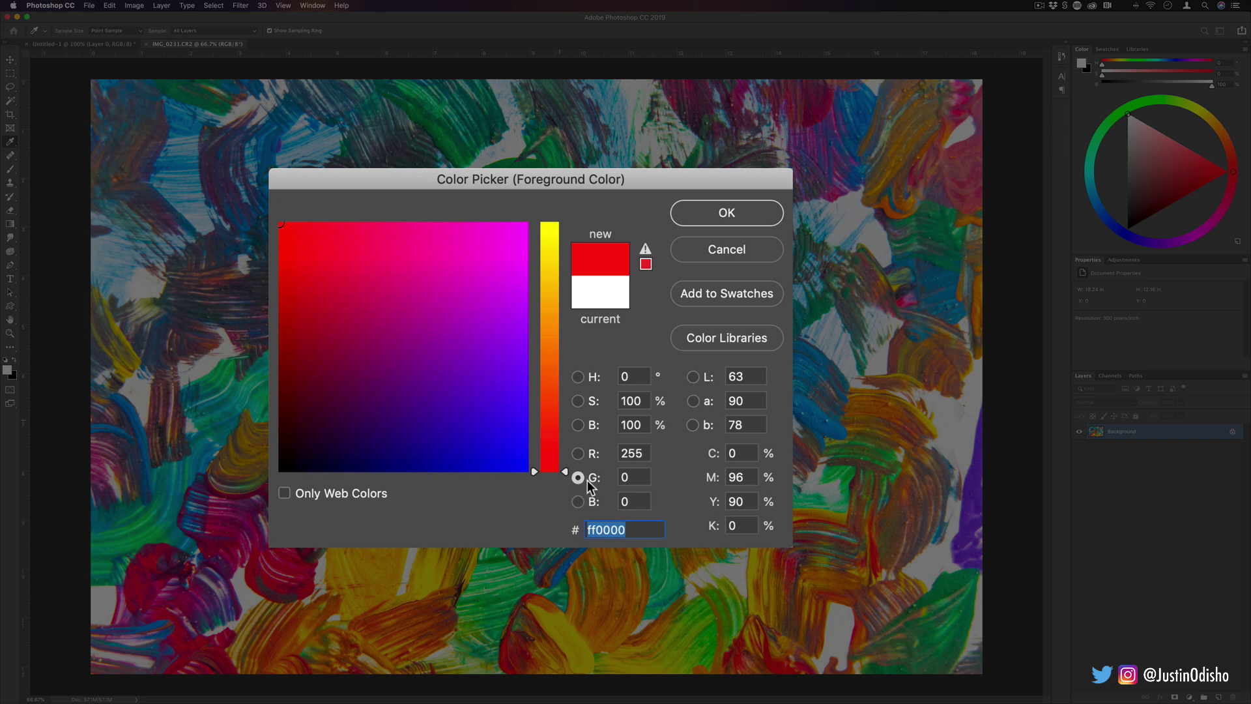
drag(551, 464, 551, 387)
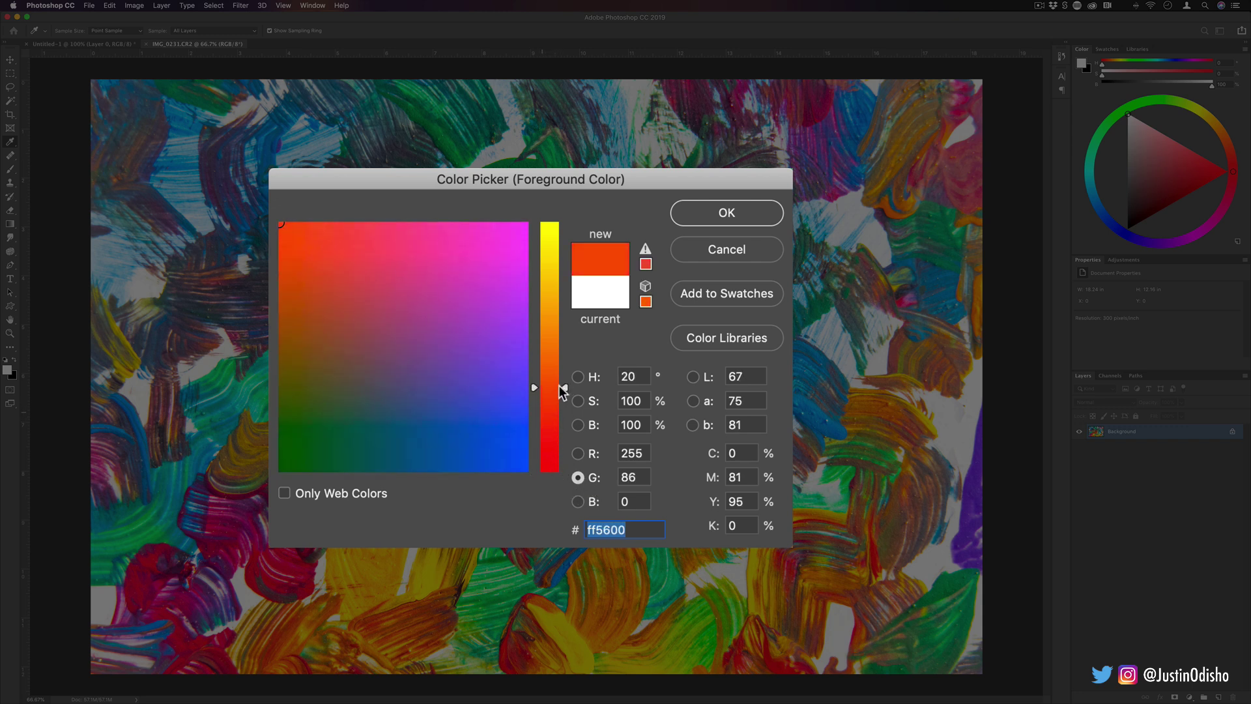
click(578, 501)
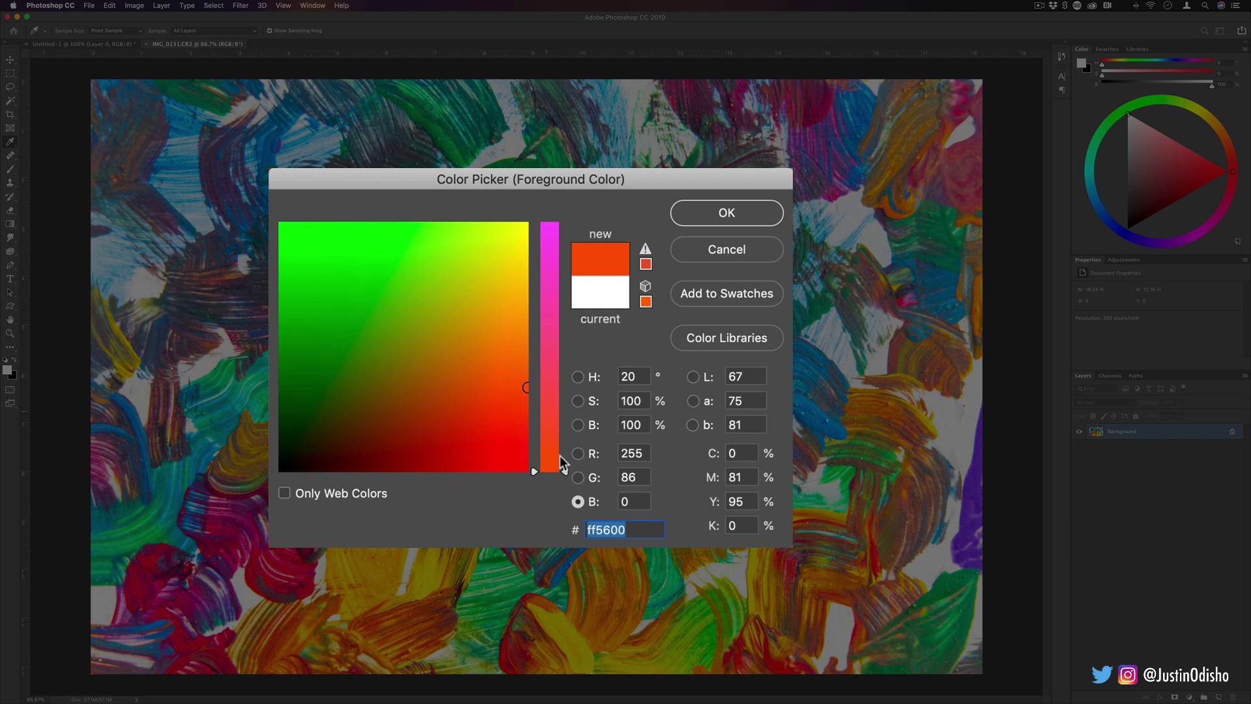
drag(560, 469, 560, 384)
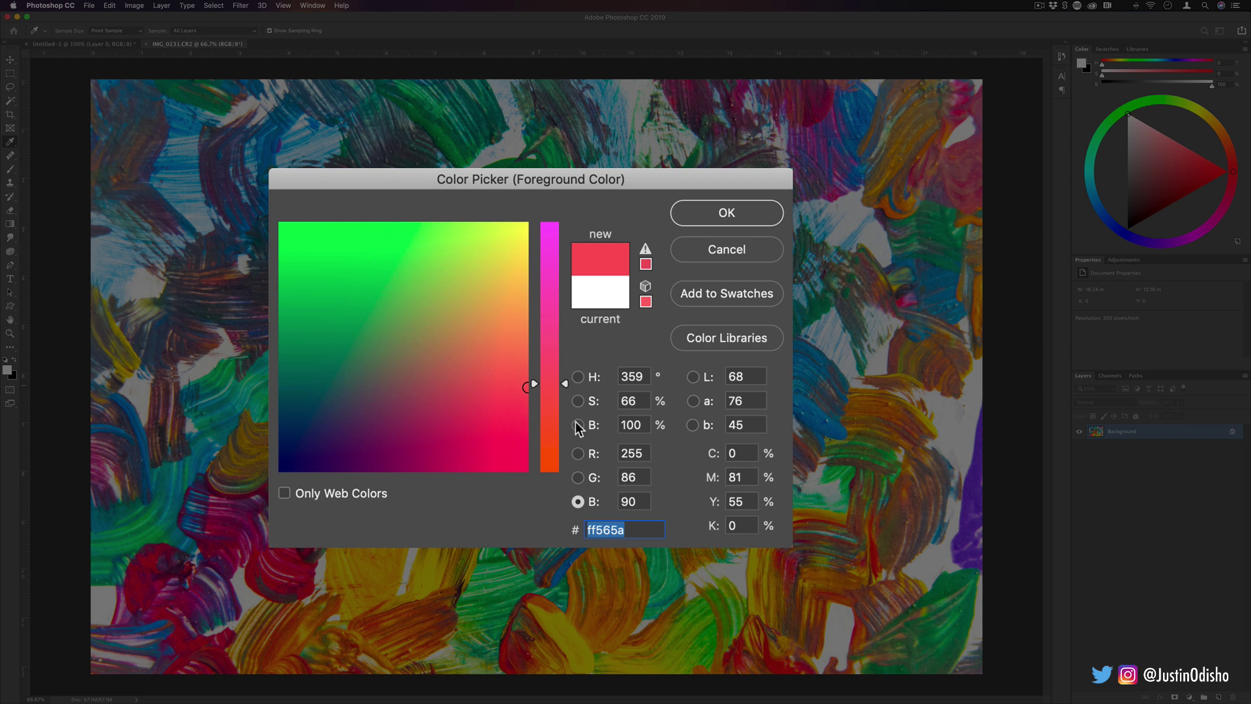
click(578, 377)
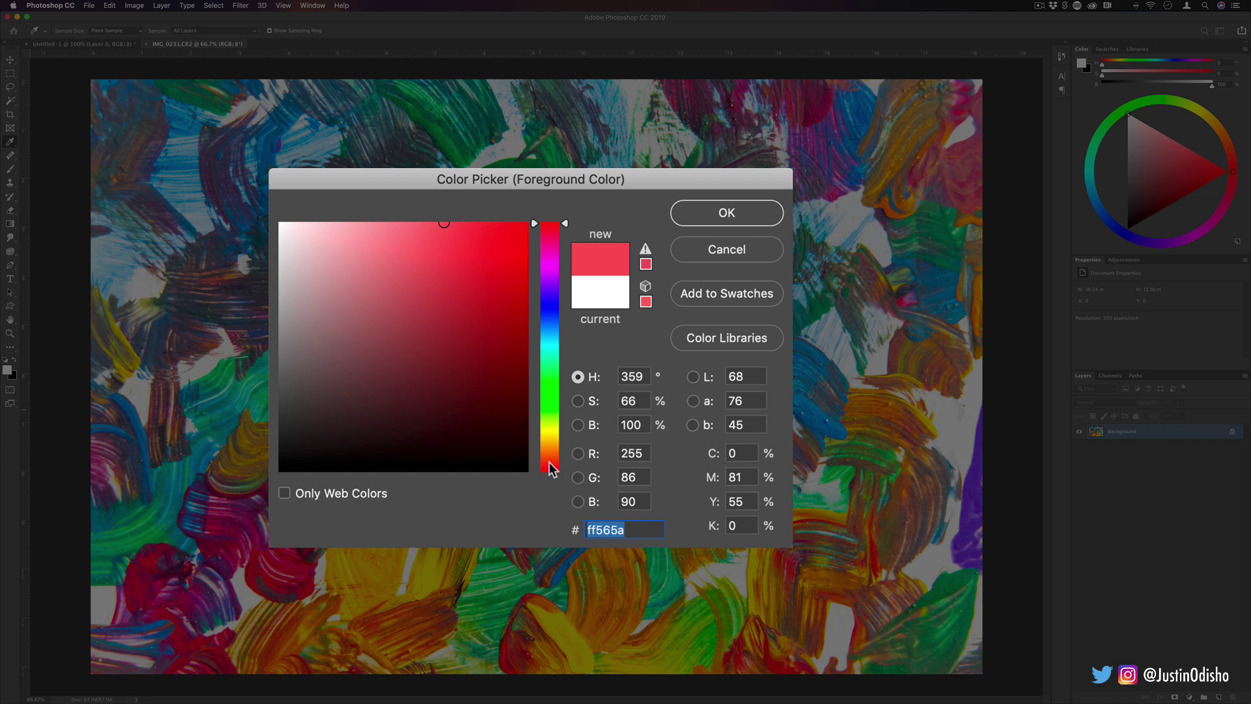
drag(550, 469, 550, 266)
click(693, 400)
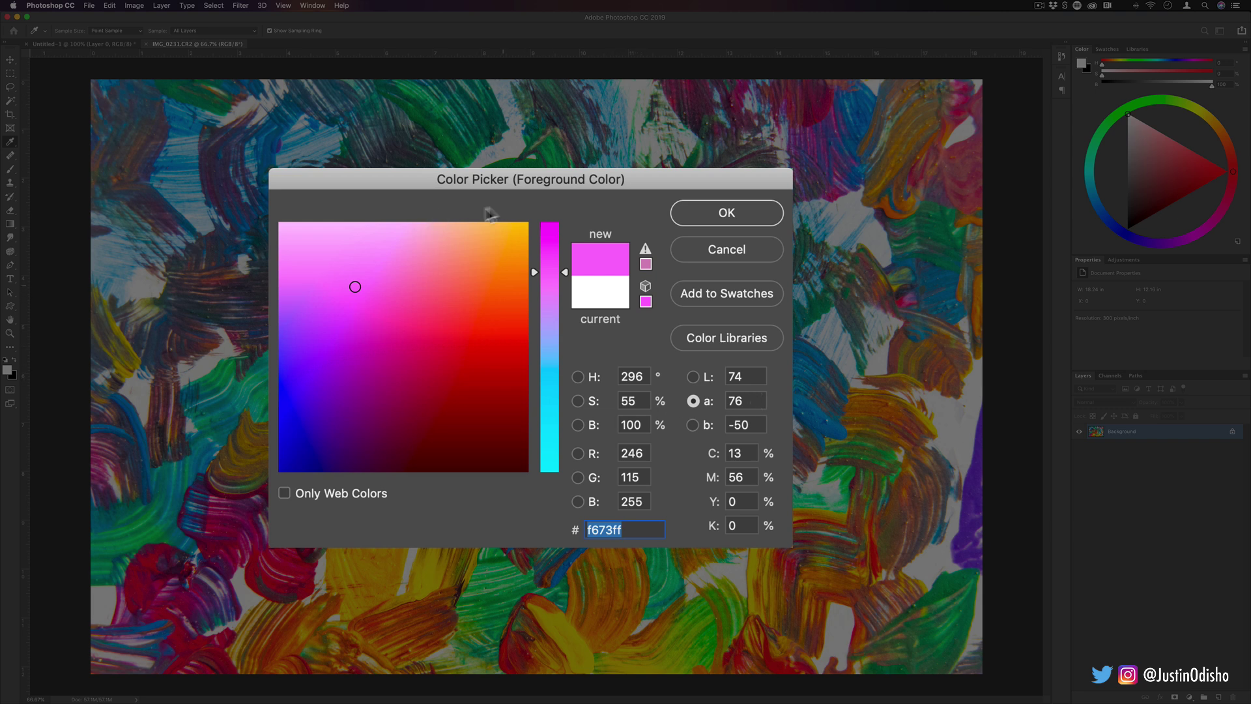
Pick light pink ff9dff in the colour field and review its R 255, G, B and hex values.
drag(632, 528, 490, 527)
mouse_move(406, 329)
mouse_down()
mouse_move(344, 419)
mouse_move(350, 250)
mouse_up()
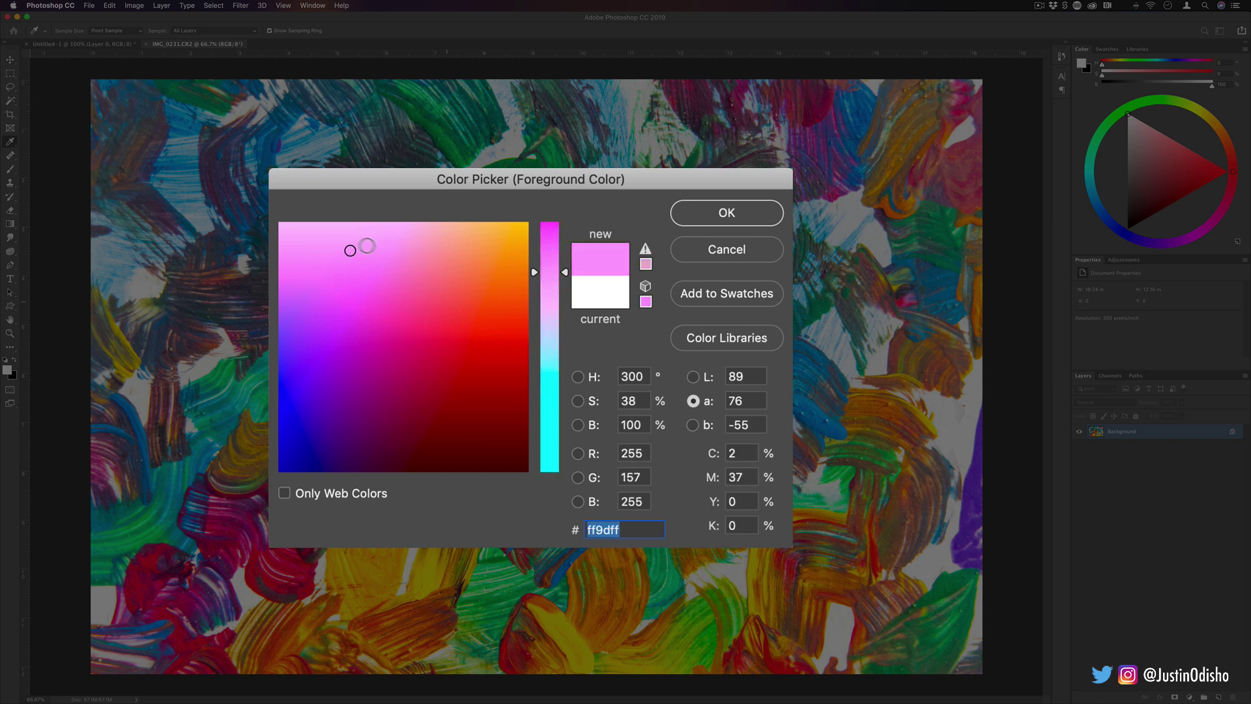
click(645, 453)
click(644, 480)
click(639, 500)
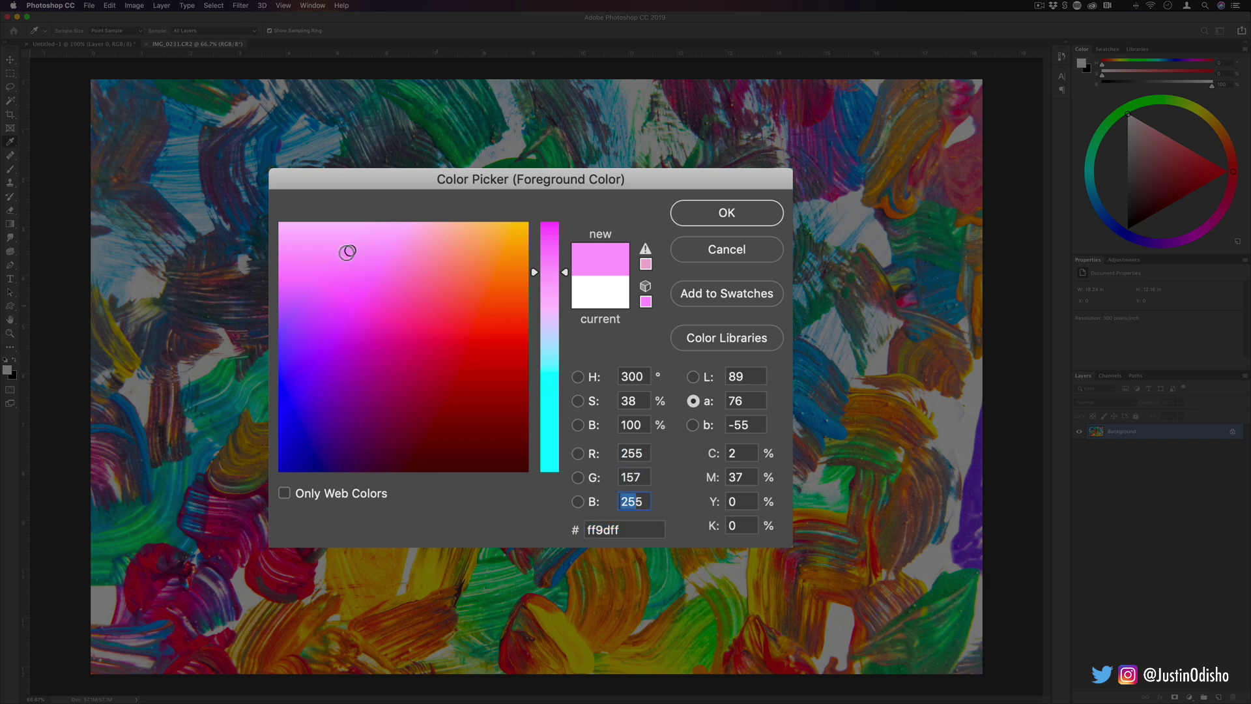
click(626, 529)
In Google's hex color picker, choose bright green #42f563 and select its hex value.
key(super+Tab)
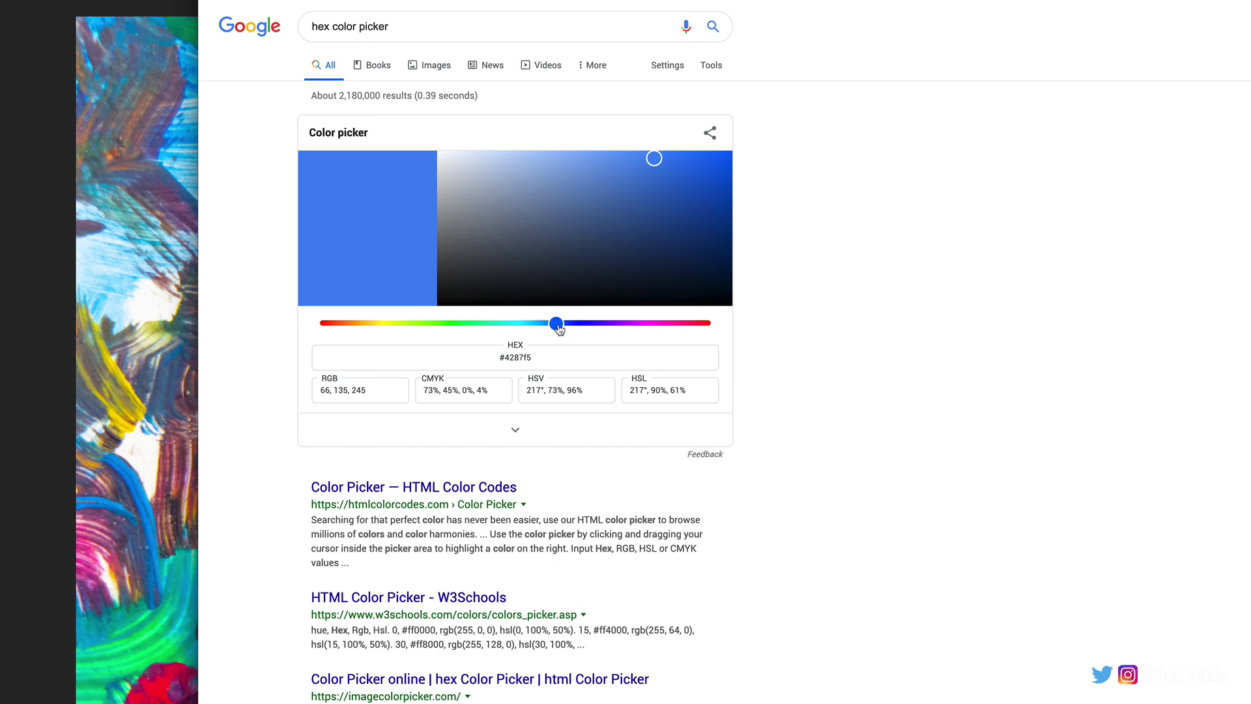
drag(553, 329, 464, 331)
drag(544, 358, 435, 353)
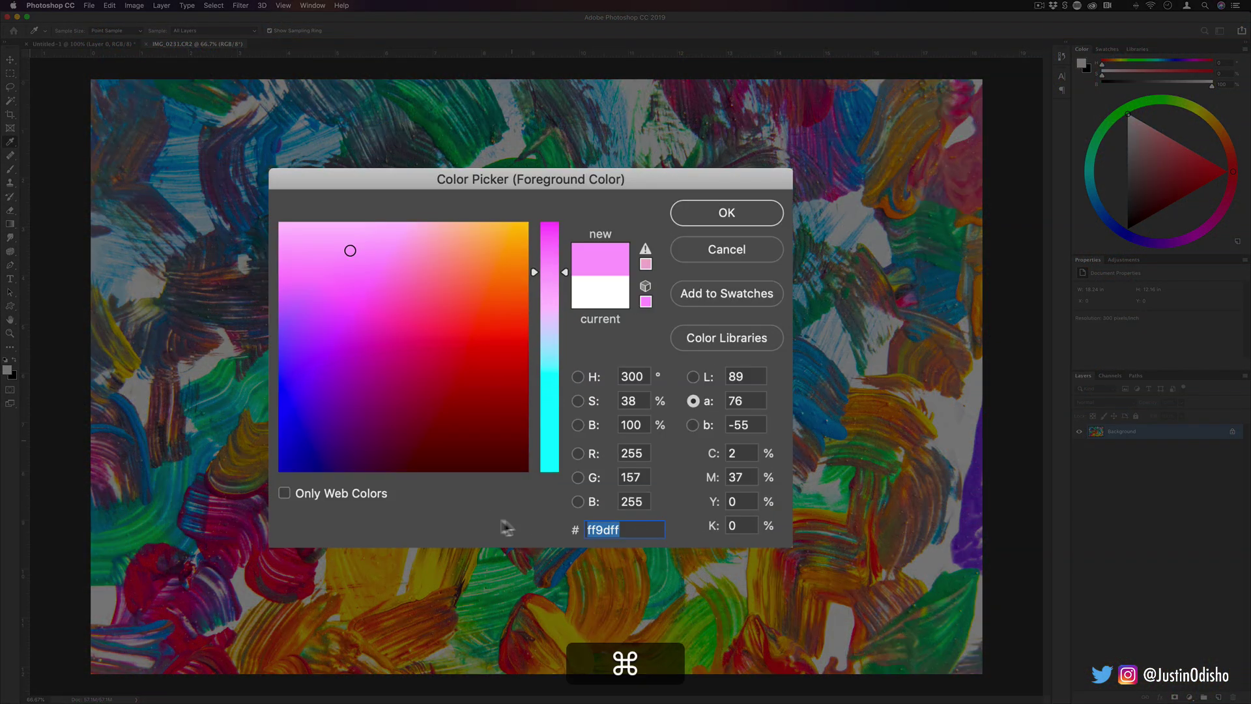
Paste #42f563 as the new foreground colour and raise K to 5 for a darker green.
text(#42f563)
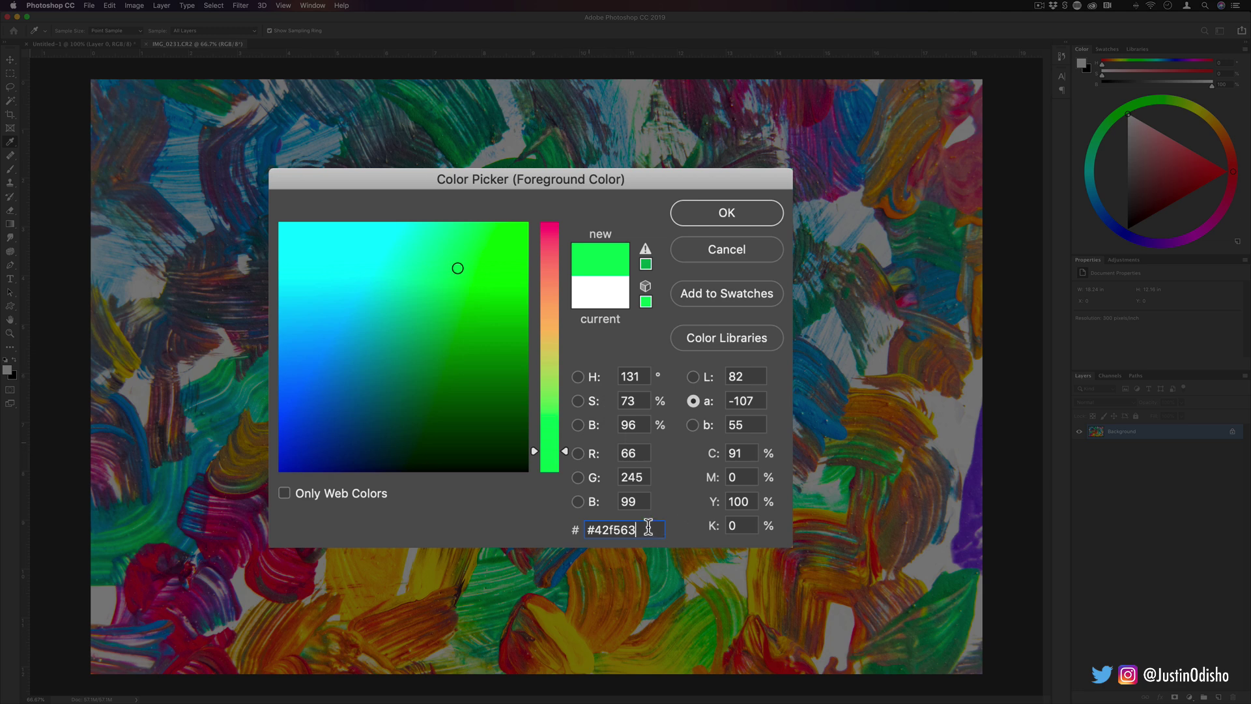
drag(650, 527, 554, 512)
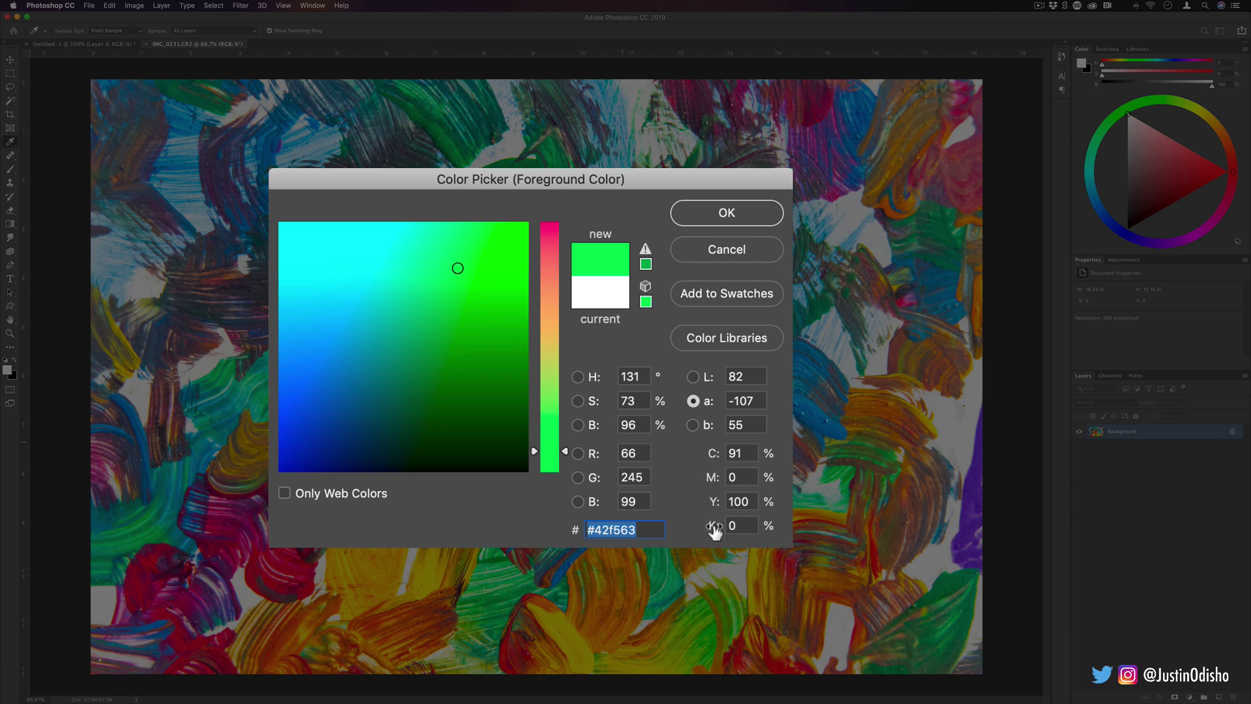
drag(715, 530, 719, 531)
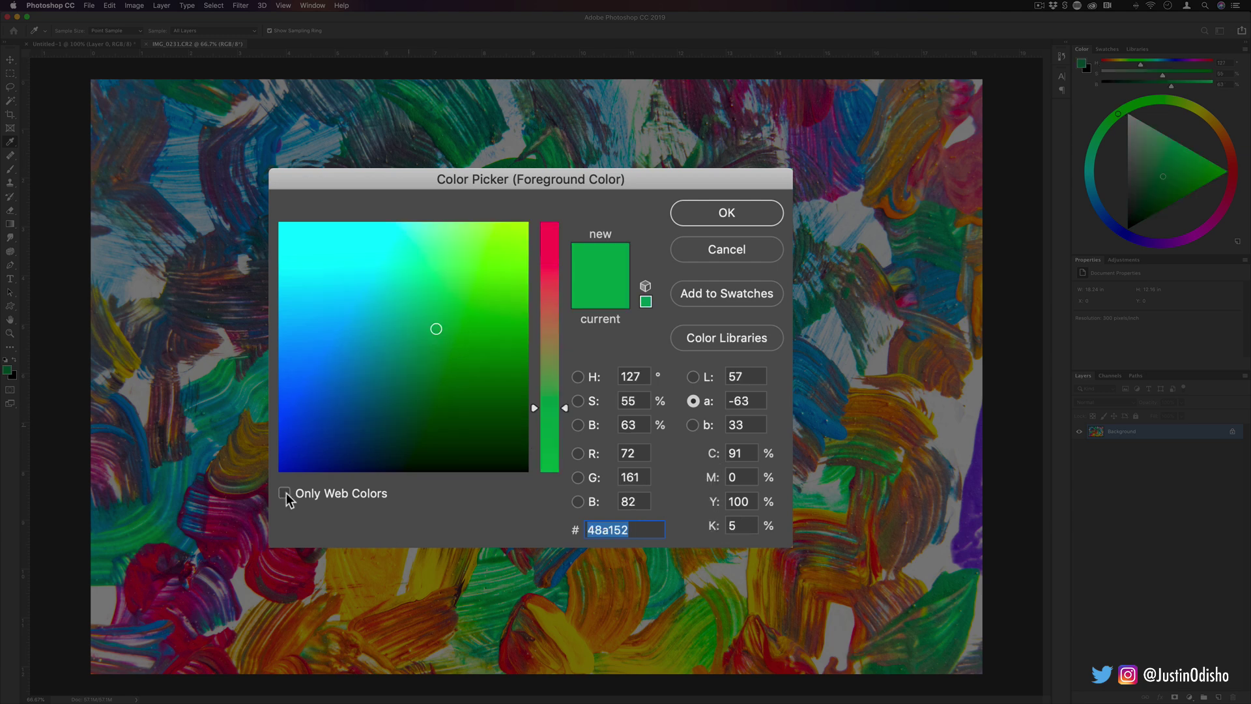
Use Only Web Colors to pick green 339966, confirm it as foreground, and open Image > Mode.
click(286, 493)
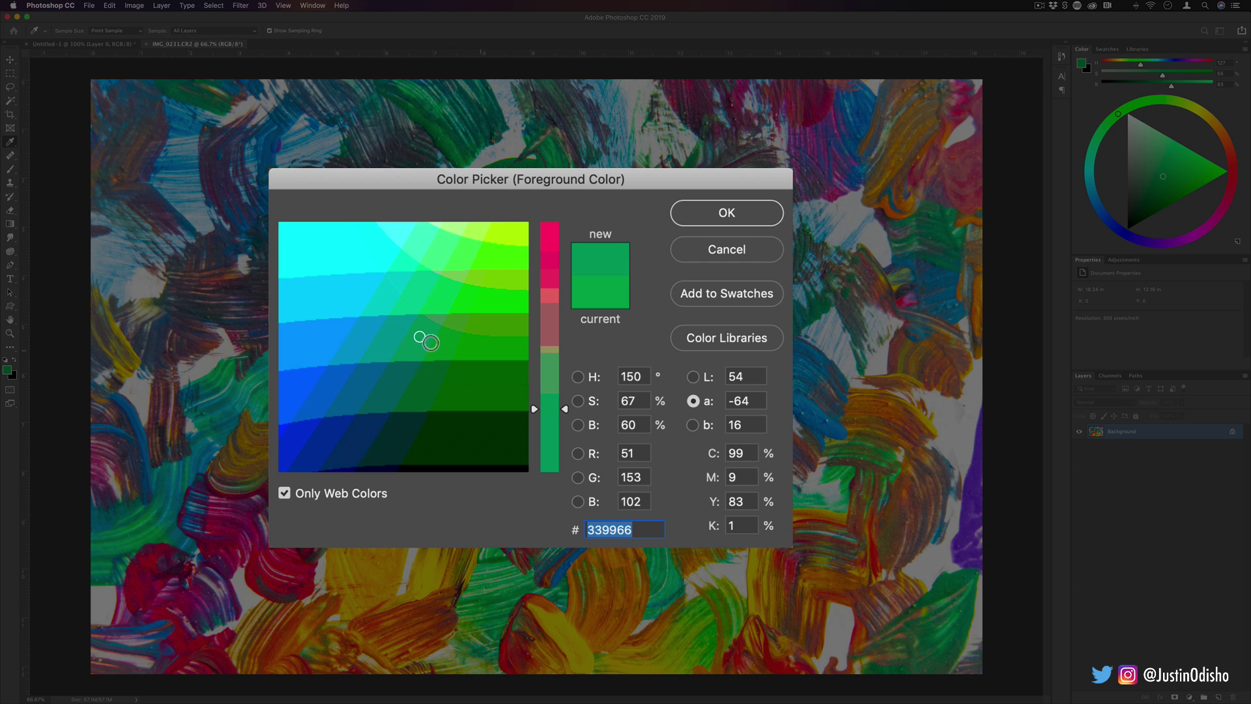
click(422, 337)
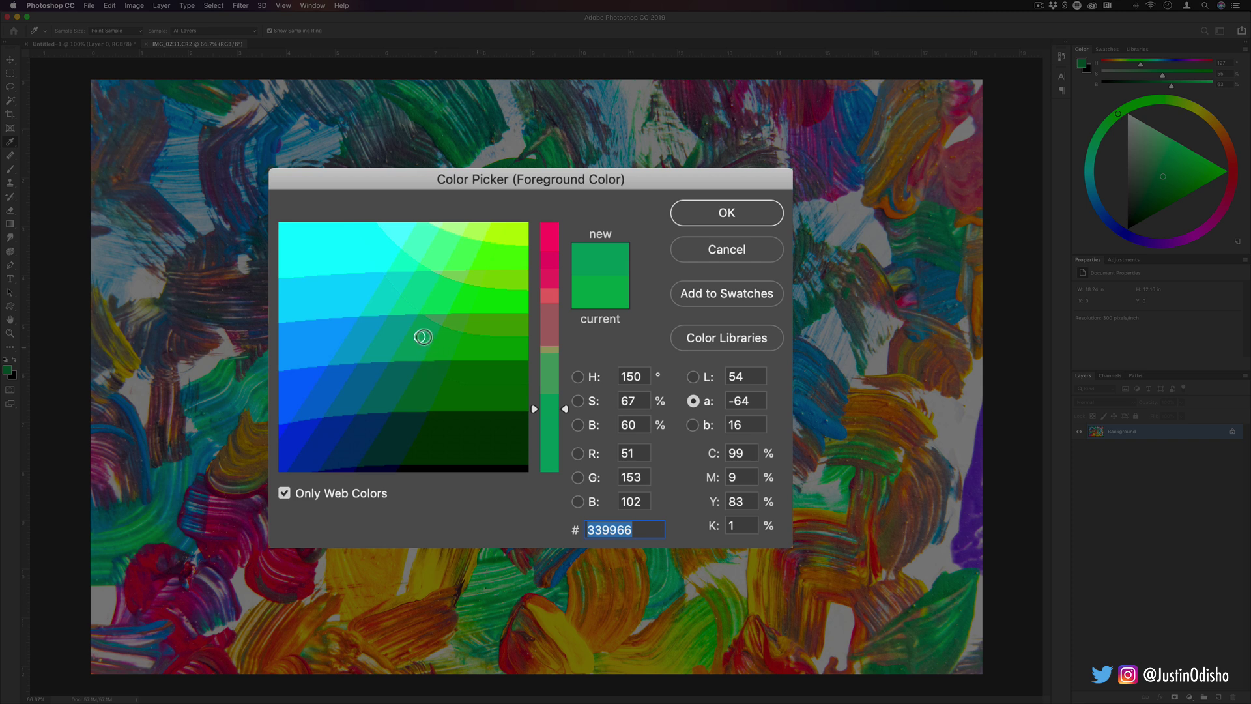
click(284, 494)
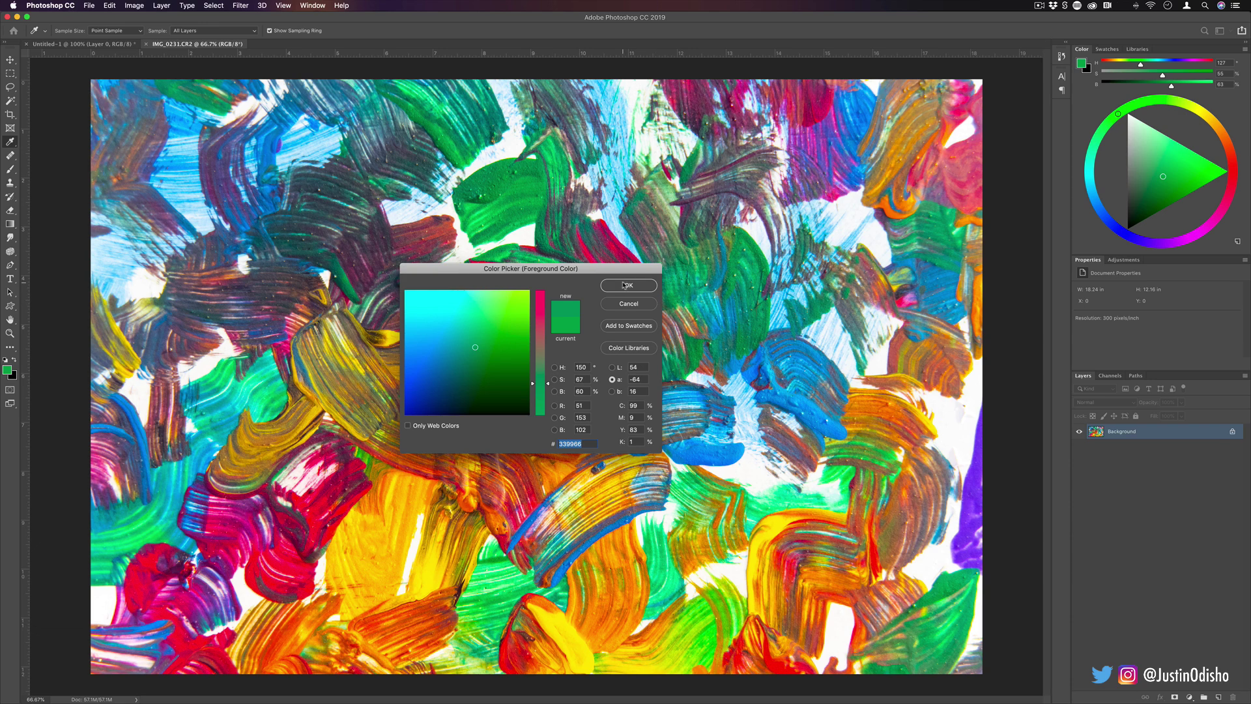
click(624, 285)
key(g)
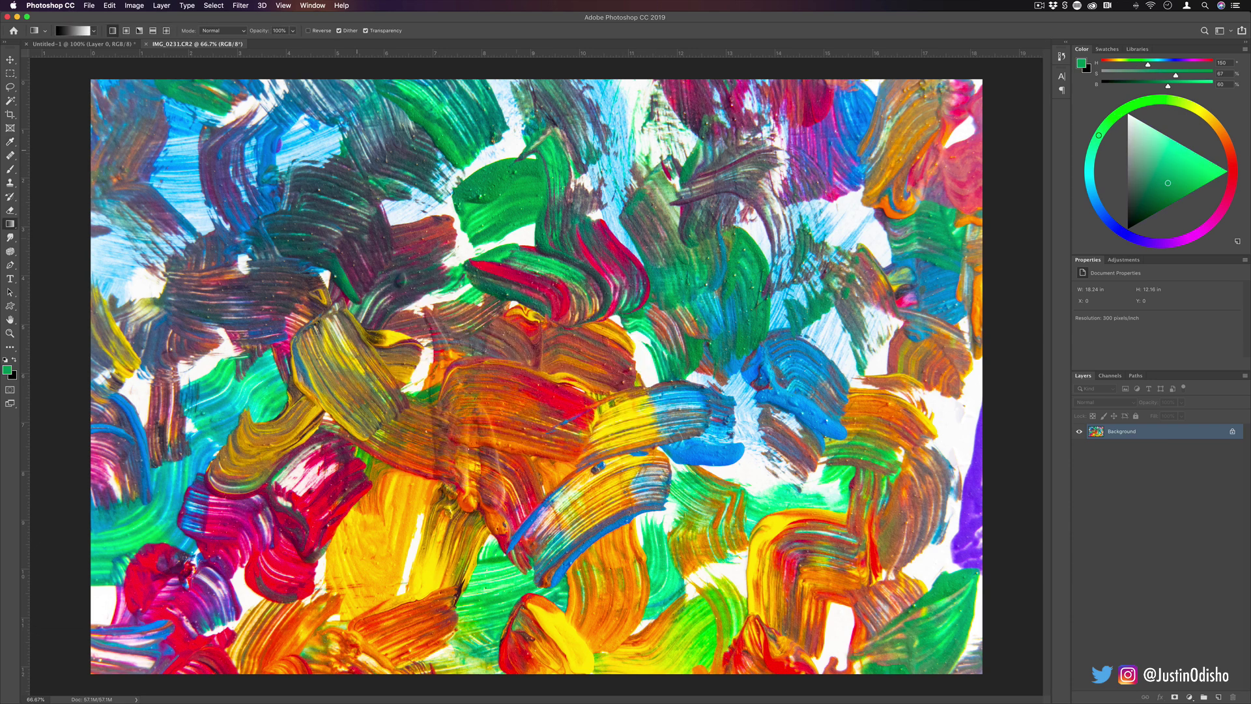
click(134, 5)
mouse_move(140, 17)
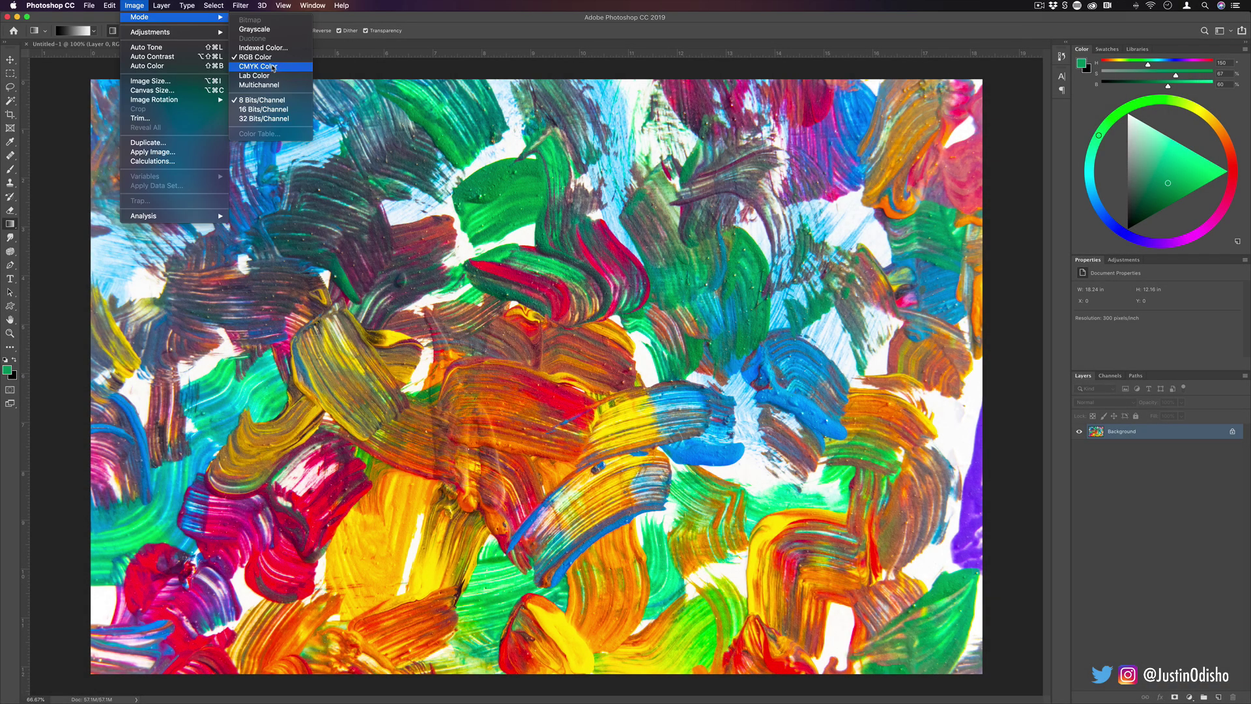
Keep RGB mode, then toggle the Red, Green and Blue channels off and back on in Channels.
click(274, 69)
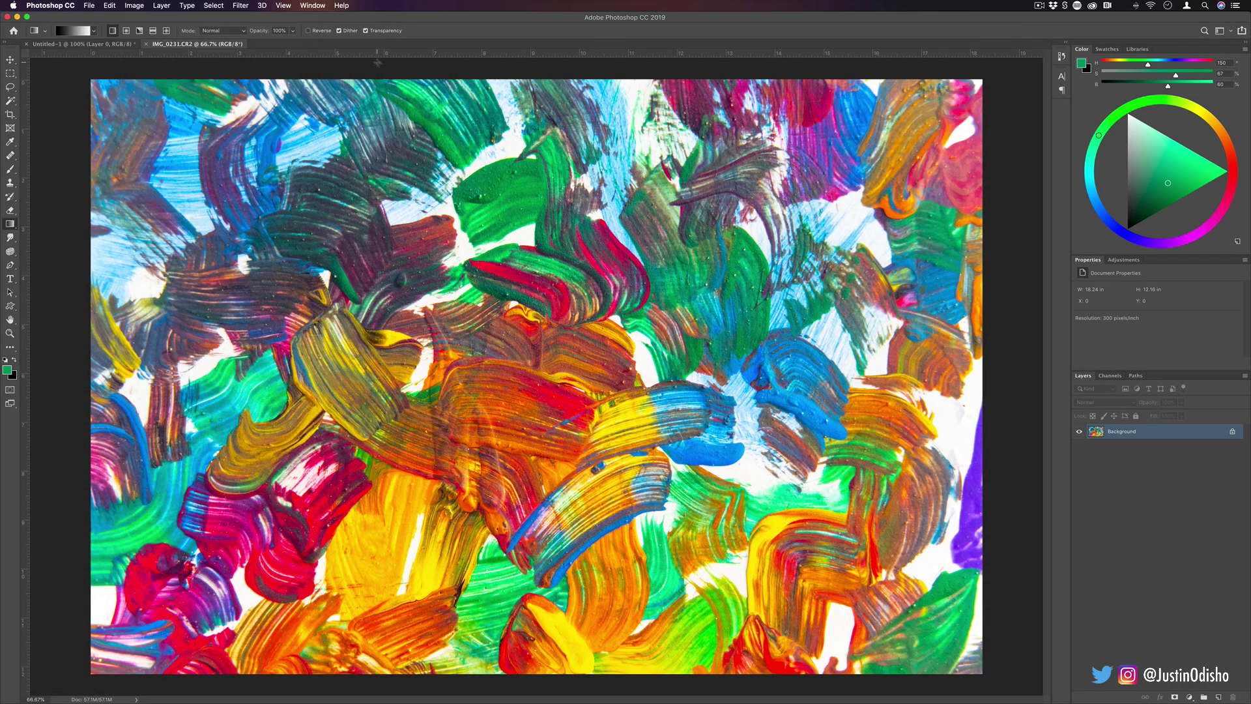
click(1109, 376)
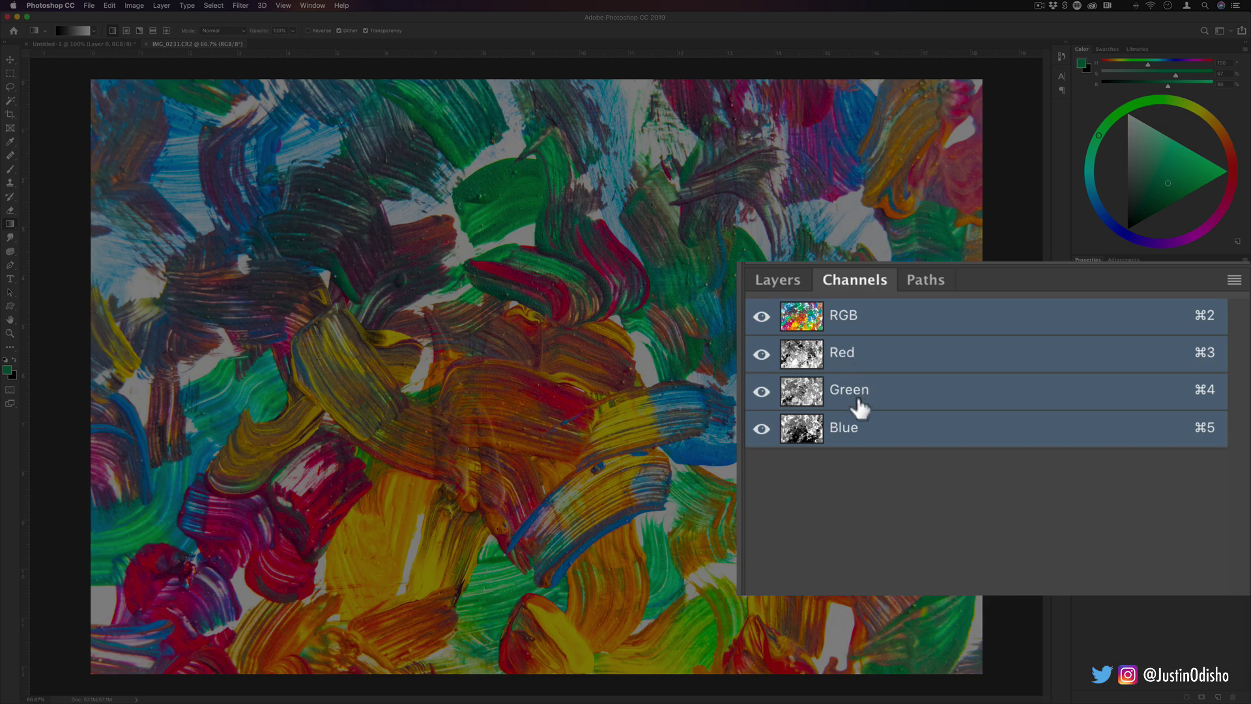
click(761, 353)
click(761, 354)
click(761, 391)
click(762, 391)
click(761, 428)
click(762, 427)
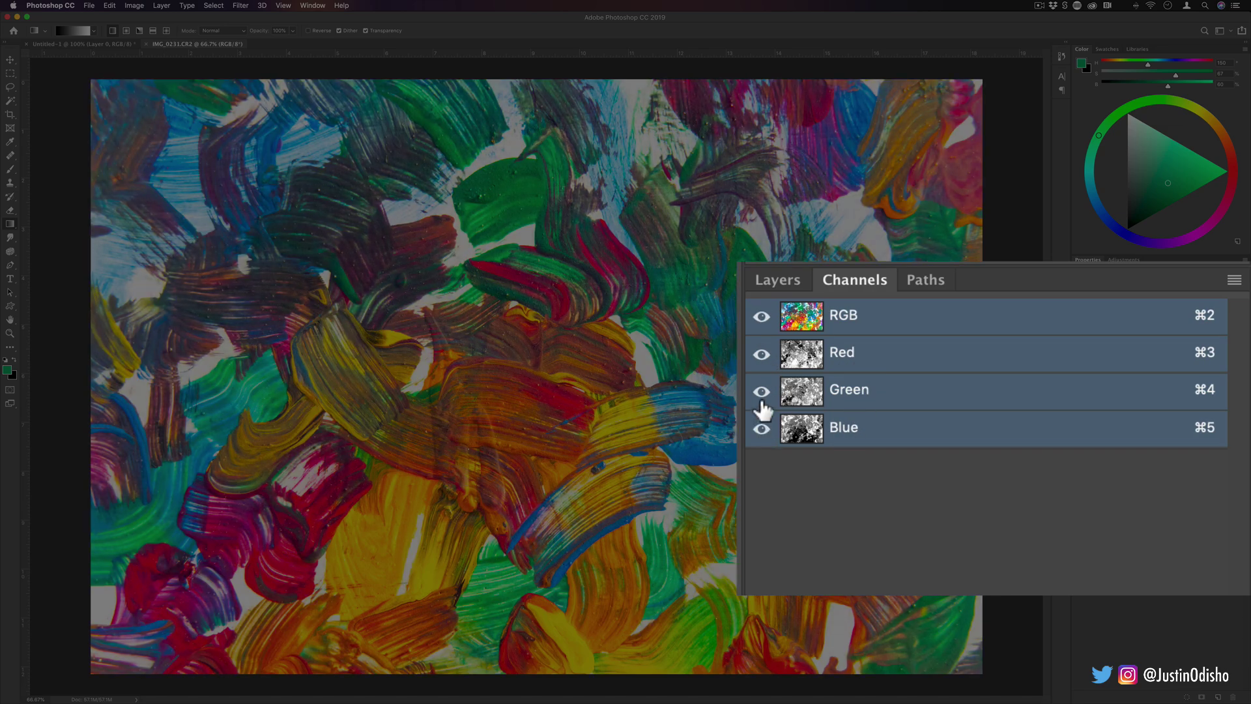
click(761, 353)
click(761, 354)
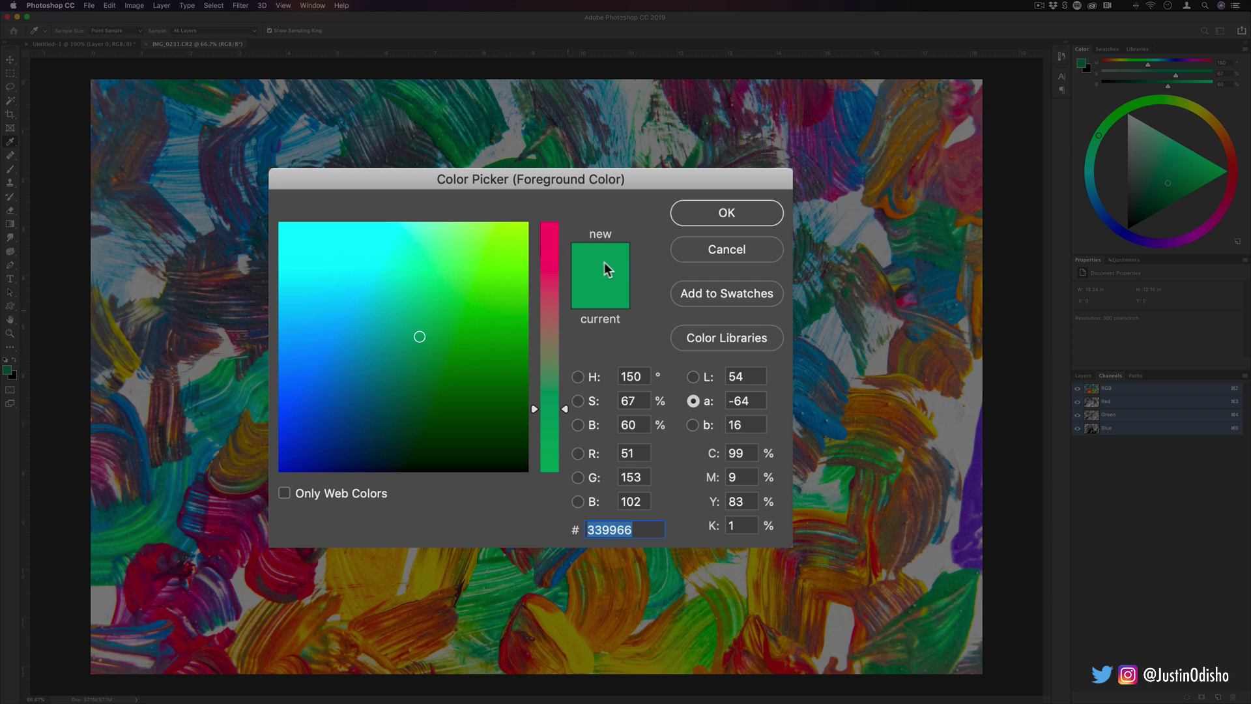
Try yellow-green bdff00 and cyan 00ffff, revert to green 339966, and save it as swatch 'fore'.
drag(400, 368, 502, 234)
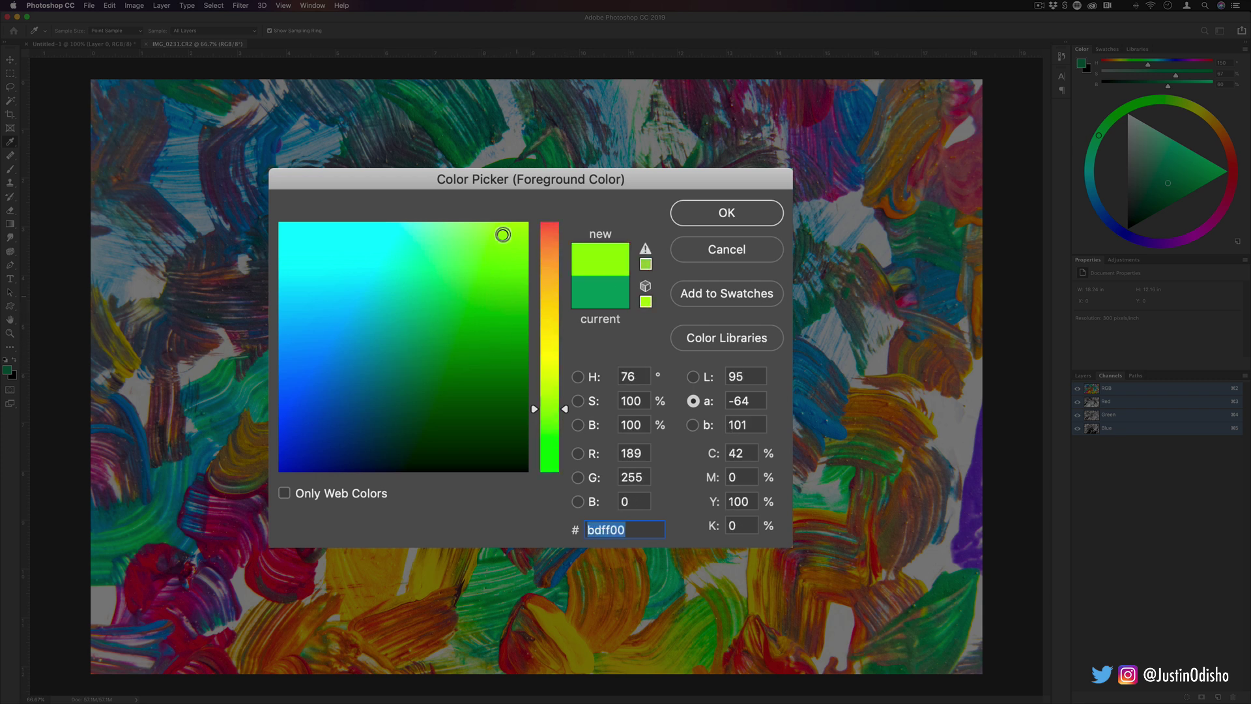
click(597, 295)
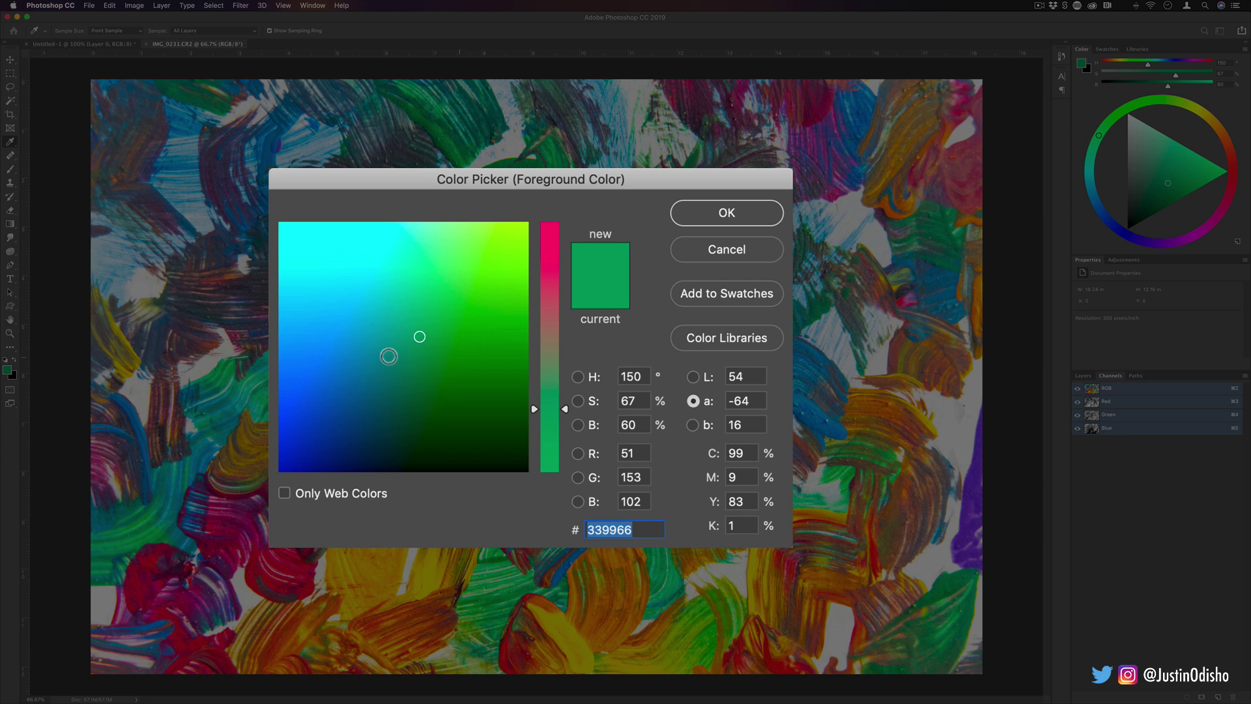
click(320, 251)
click(645, 287)
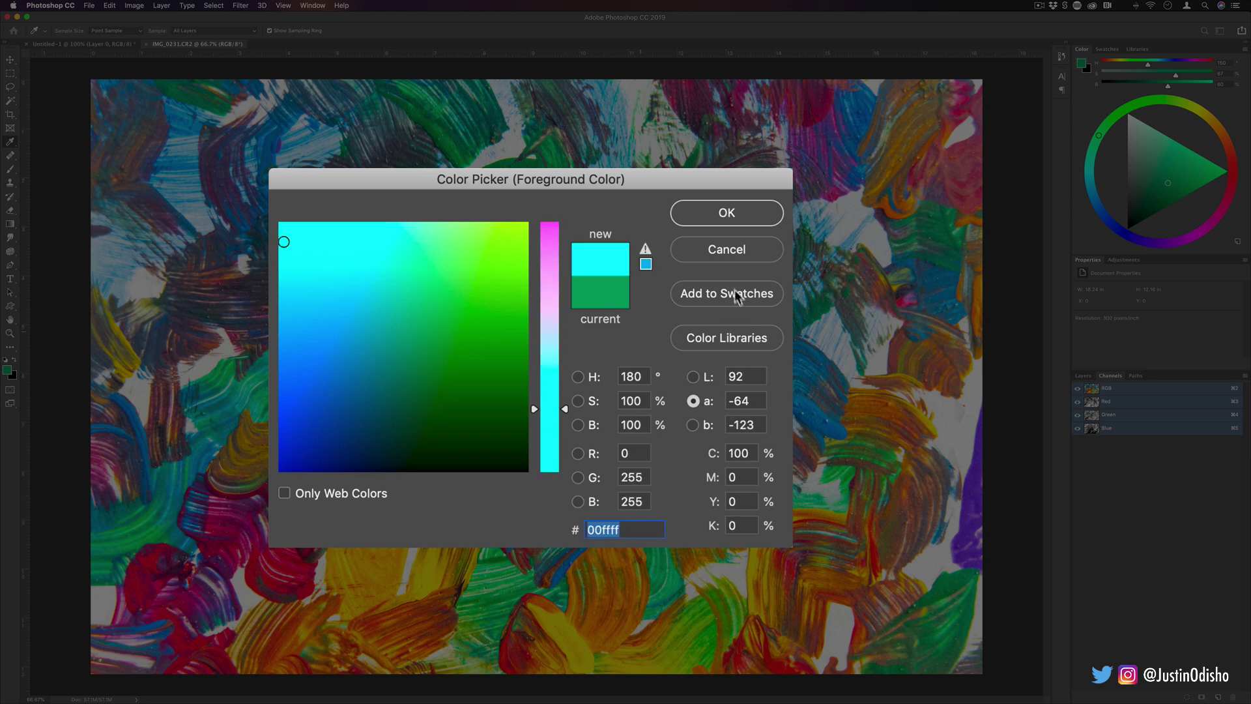
click(600, 289)
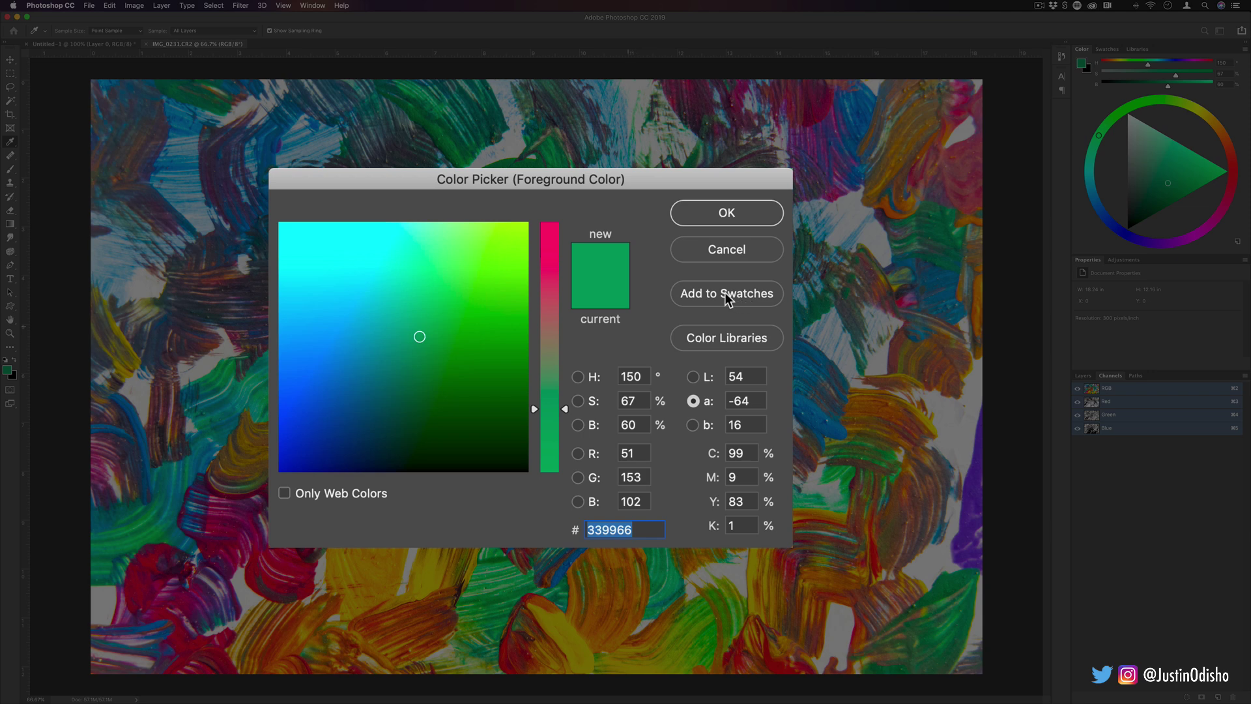
click(732, 293)
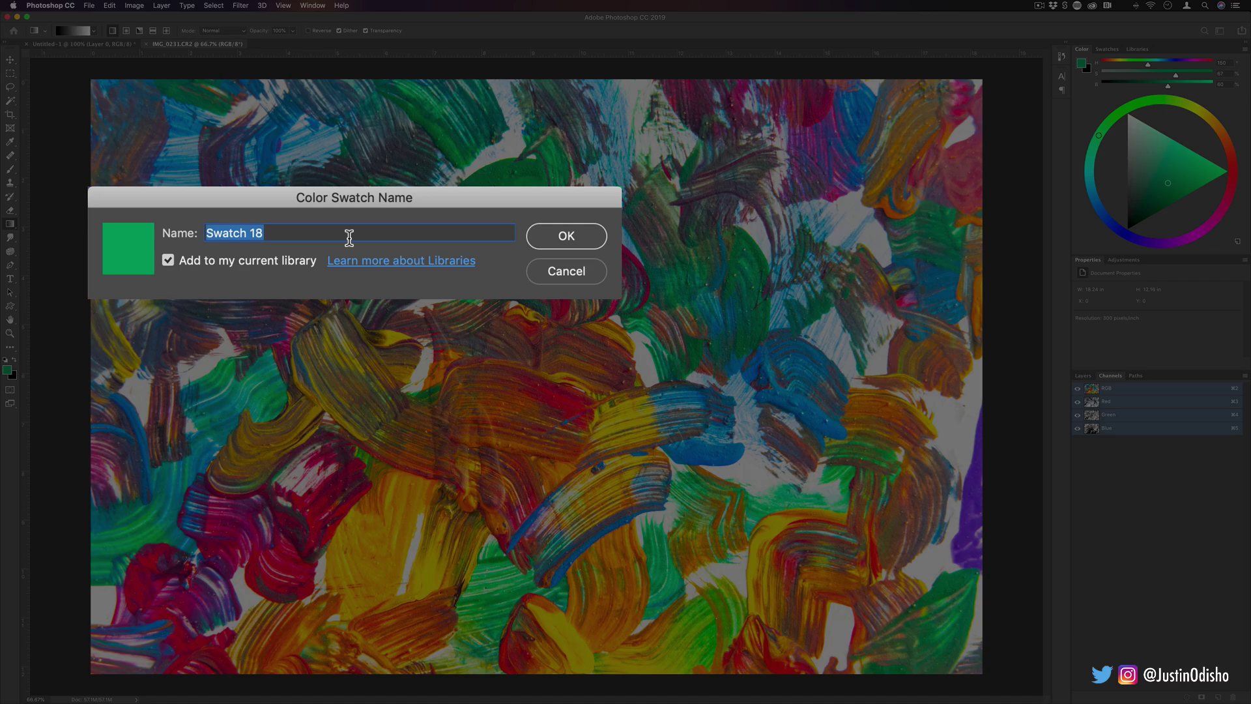
text(fore)
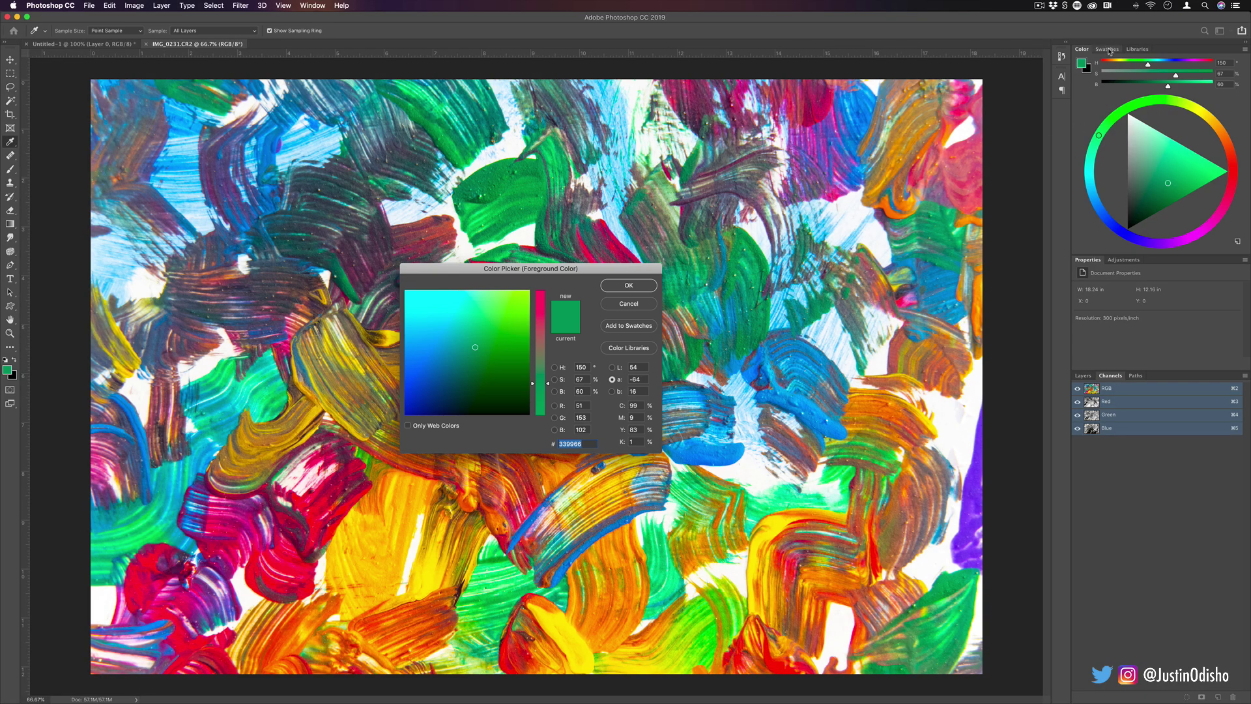
Sample red, teal and other swatches from the Swatches panel, settling on yellow ffc807.
click(1107, 50)
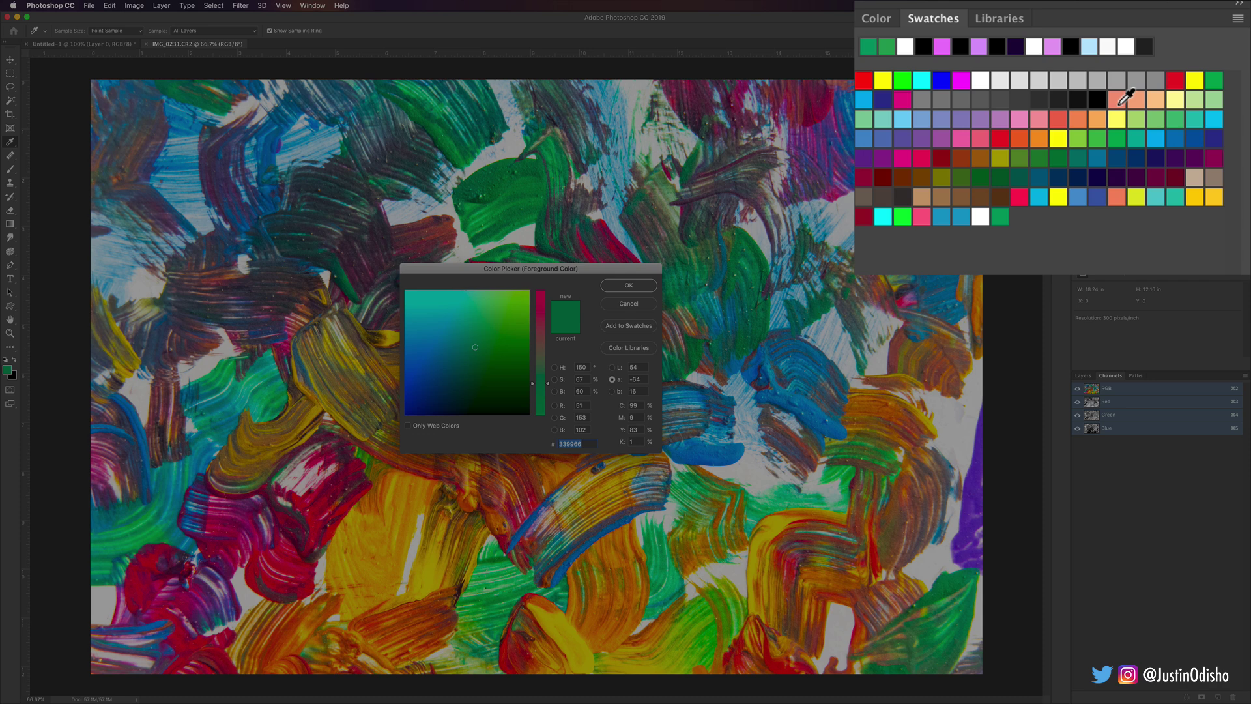
click(1020, 197)
click(1075, 194)
click(1202, 198)
click(1137, 138)
click(1195, 198)
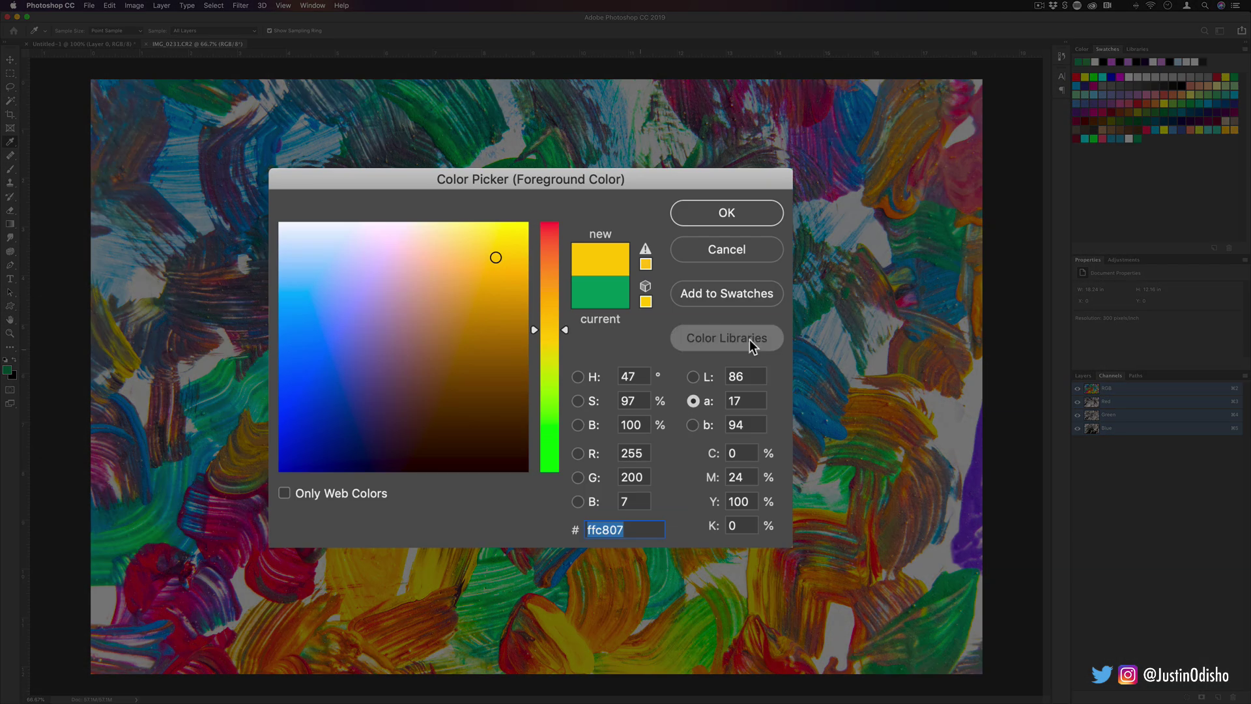
Browse the Color Libraries colour books, then return to the picker and choose pink c27195.
click(750, 340)
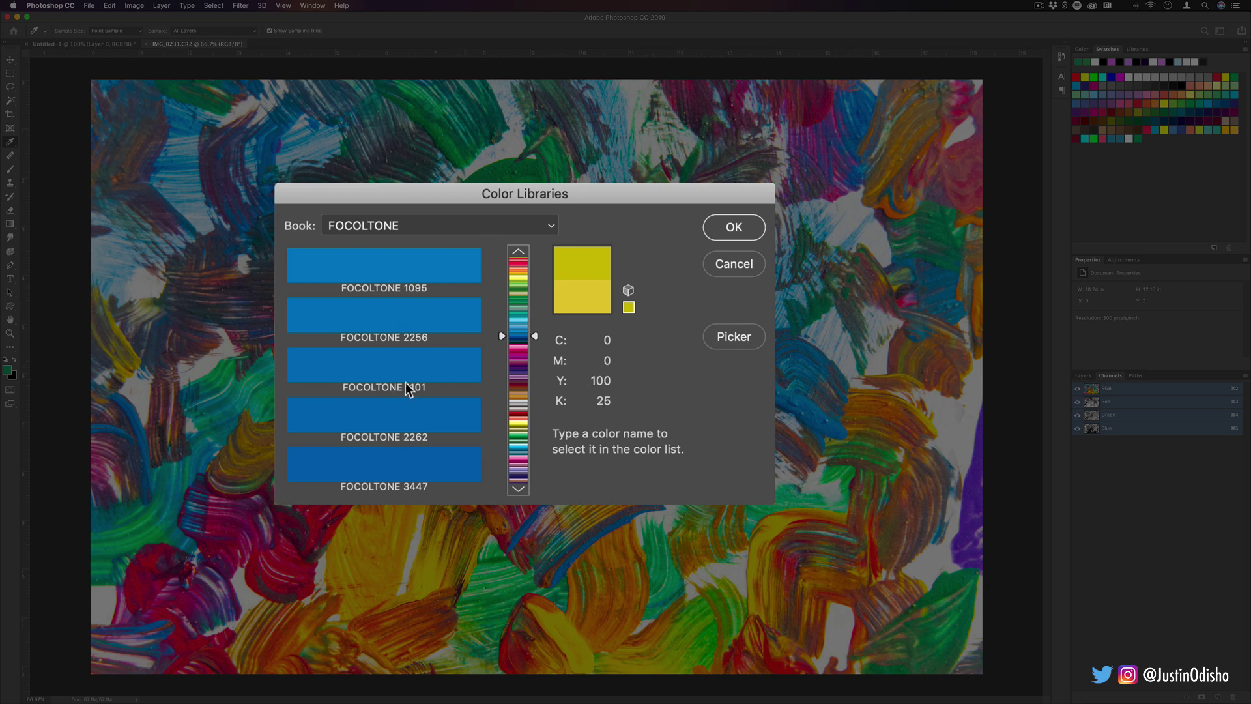
click(396, 227)
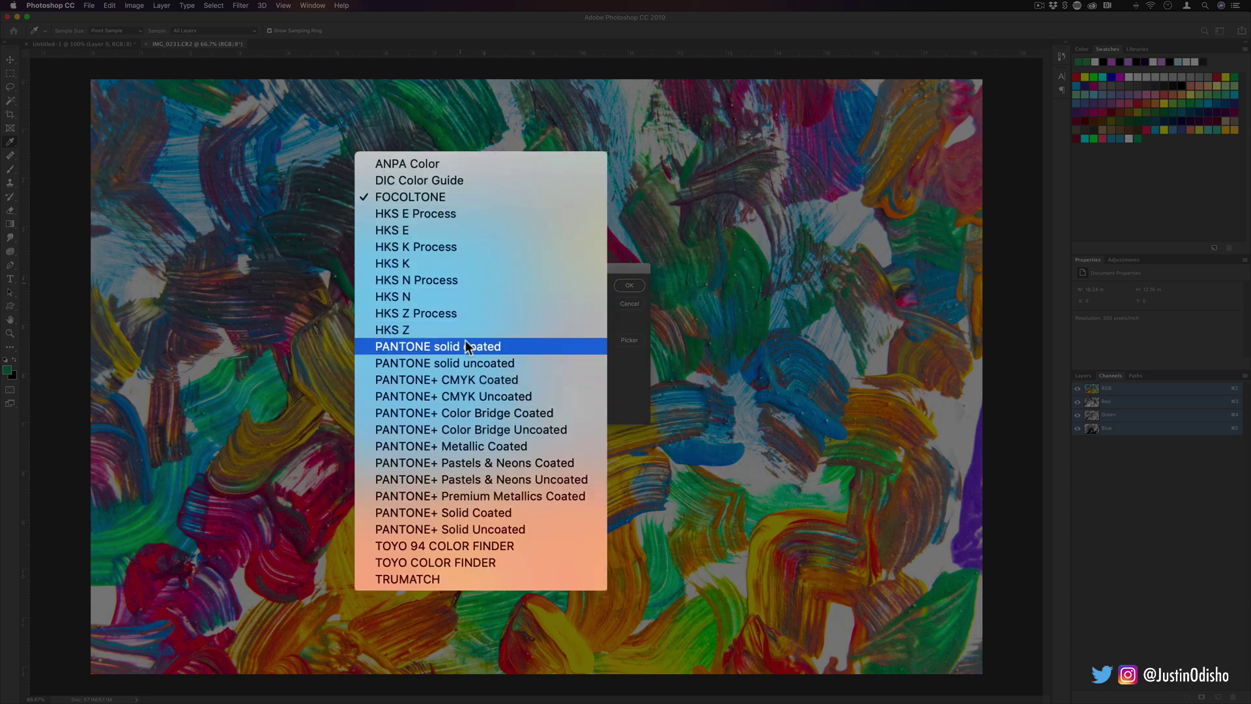
click(630, 340)
mouse_move(481, 281)
mouse_down()
mouse_move(363, 267)
mouse_move(336, 306)
mouse_move(421, 251)
mouse_move(401, 318)
mouse_up()
mouse_move(552, 280)
mouse_down()
mouse_move(554, 260)
mouse_move(562, 383)
mouse_move(561, 302)
mouse_up()
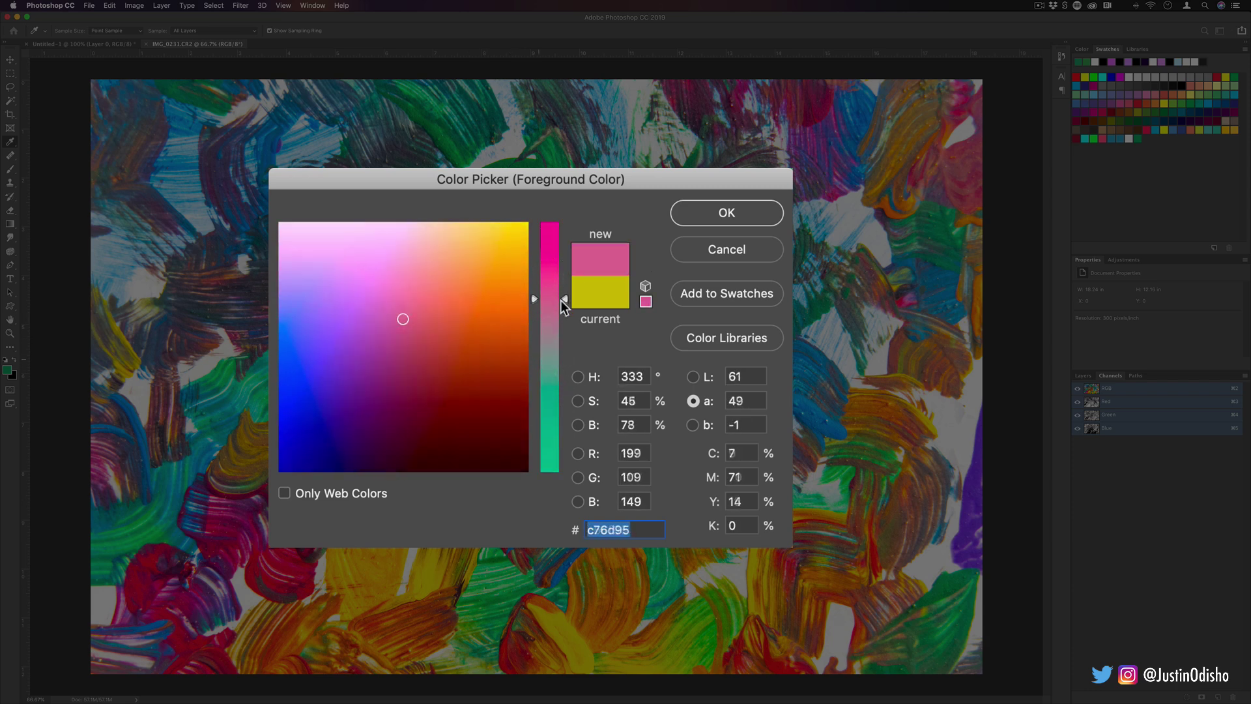
Try hue values 111360 and then 90 in the H field.
click(631, 376)
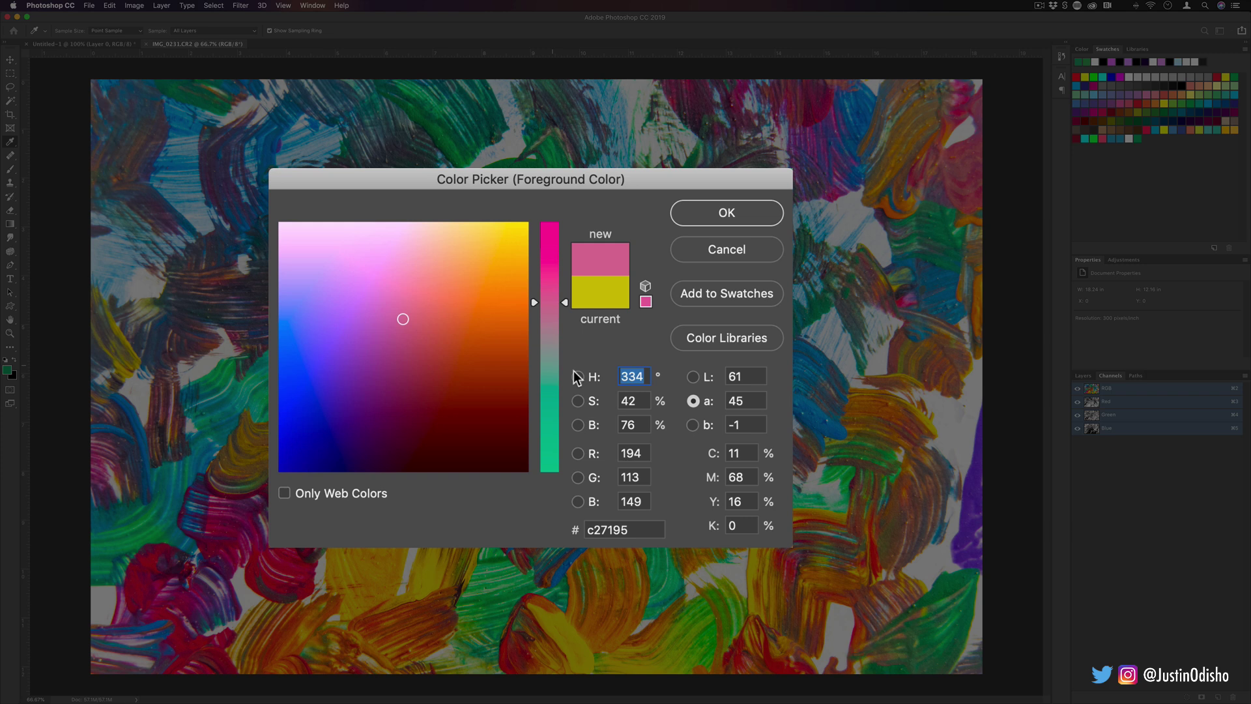
text(111)
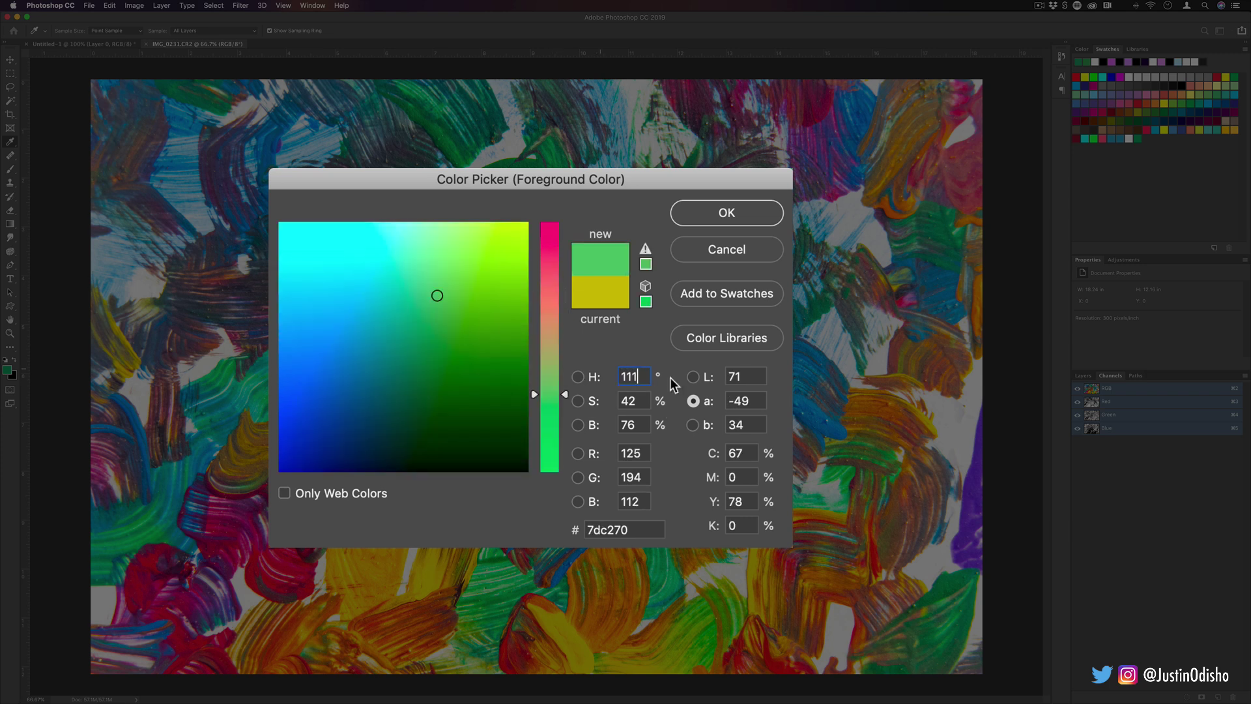
text(360)
click(630, 376)
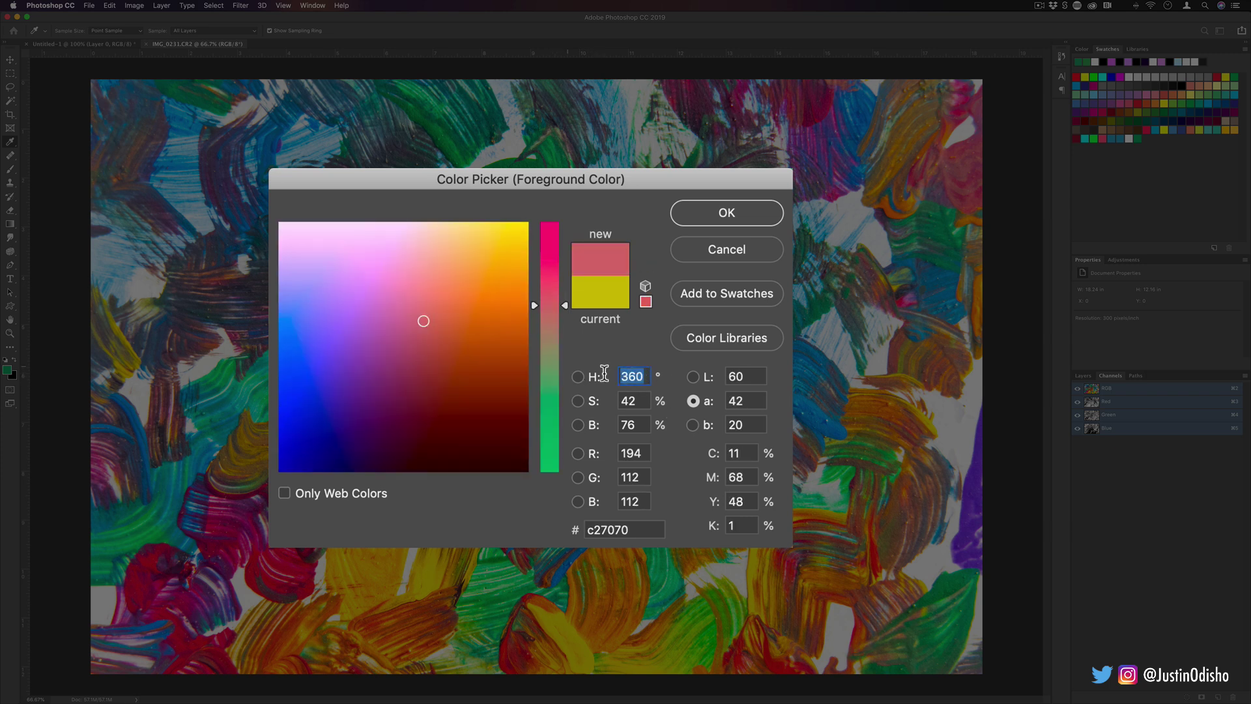
text(90)
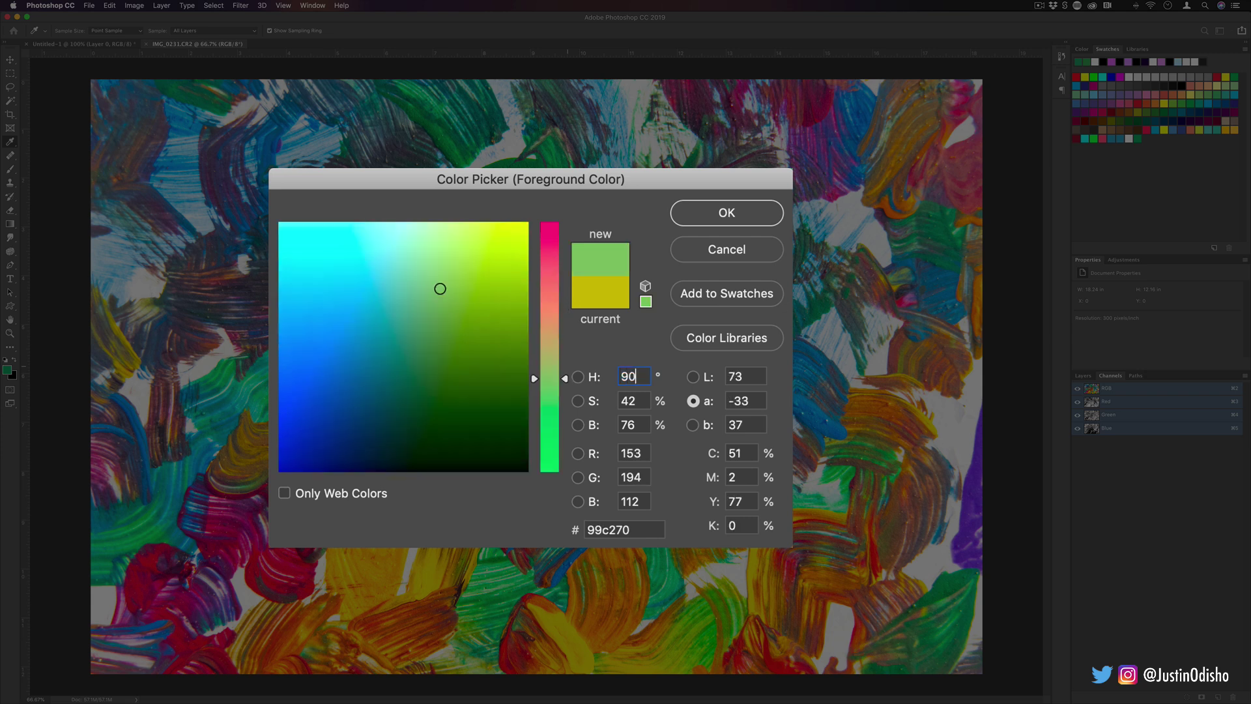
click(624, 400)
Enter 0255 for red, step through the RGB fields, and pick light peach eab59c.
click(635, 453)
text(0)
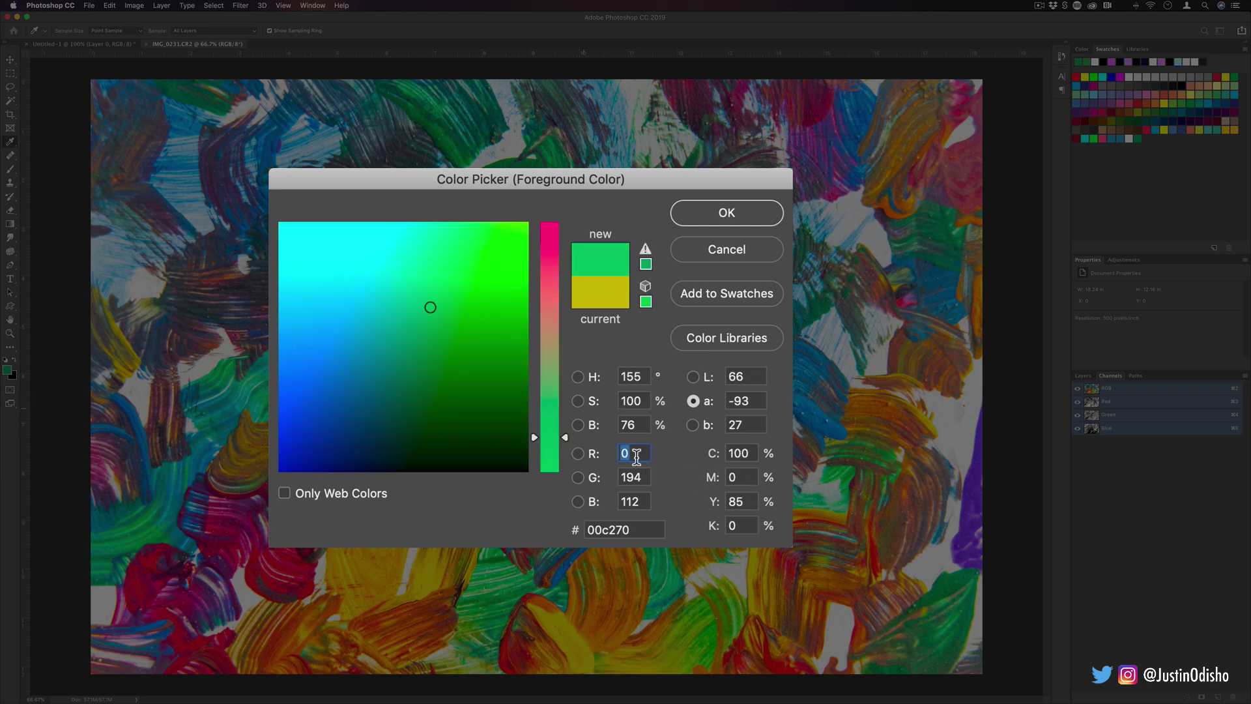
text(255)
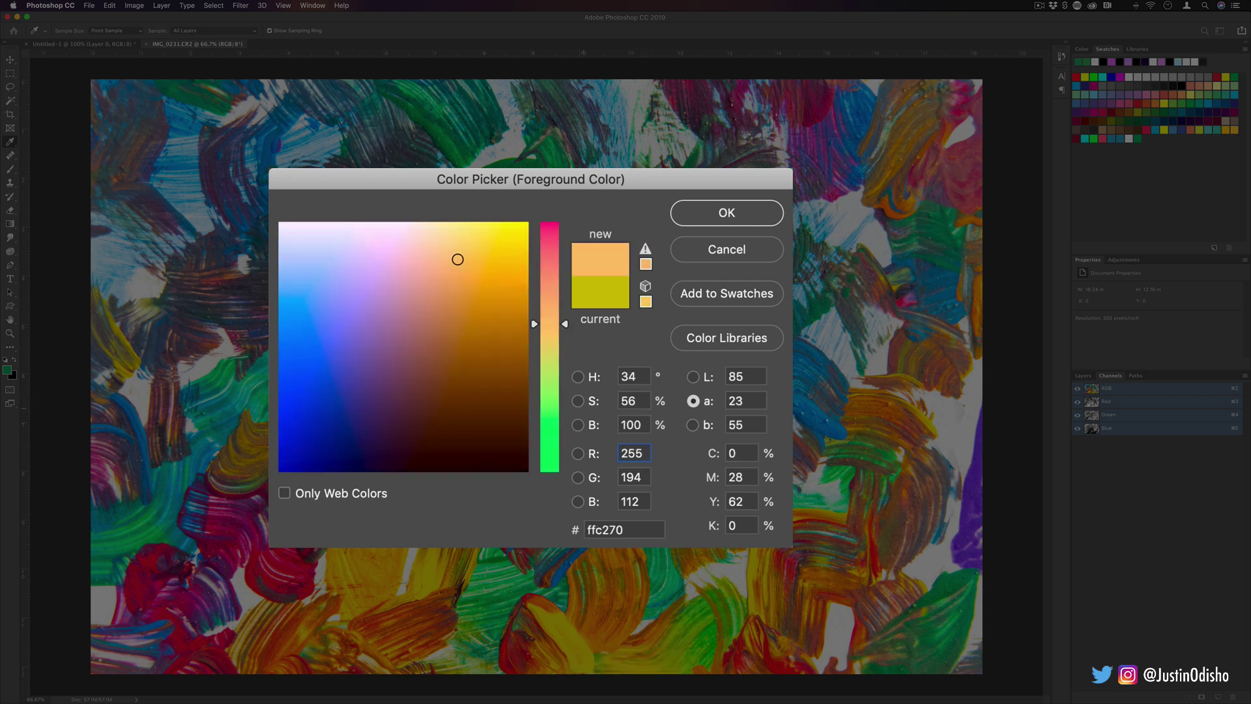
drag(649, 477, 622, 501)
drag(648, 453, 613, 448)
mouse_move(463, 260)
mouse_down()
mouse_move(371, 308)
mouse_move(427, 272)
mouse_up()
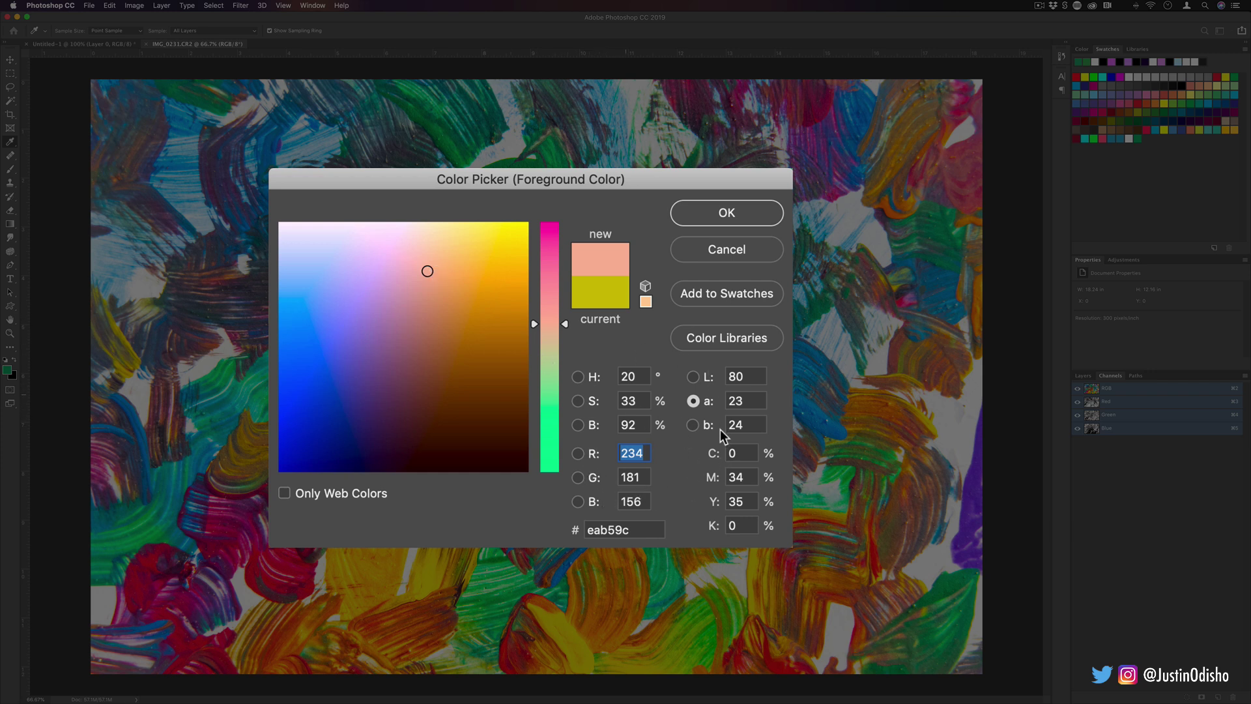
Pick a dark magenta in hue mode, then sample orange and yellow paint from the image.
mouse_move(427, 310)
mouse_down()
mouse_move(352, 375)
mouse_move(342, 404)
mouse_up()
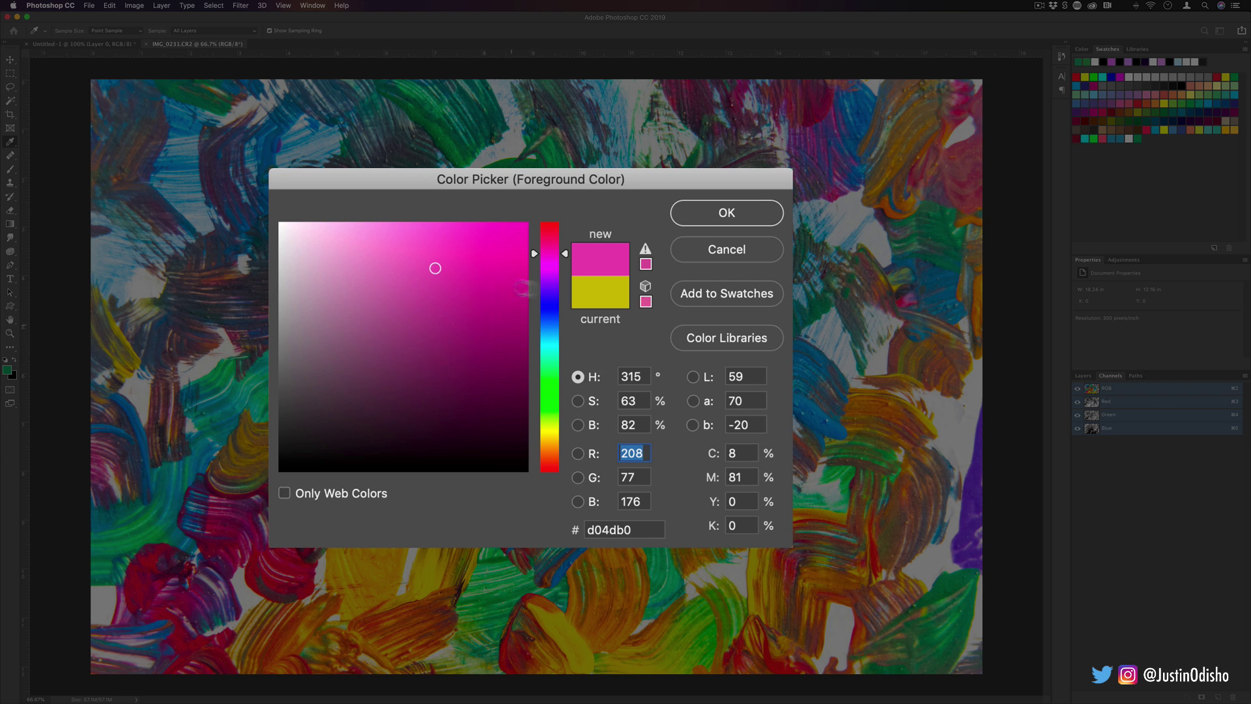
click(556, 274)
drag(557, 290, 561, 256)
click(479, 252)
mouse_move(478, 252)
mouse_down()
mouse_move(480, 272)
mouse_move(430, 326)
mouse_move(531, 475)
mouse_move(430, 343)
mouse_move(294, 335)
mouse_move(352, 330)
mouse_move(286, 313)
mouse_move(279, 224)
mouse_move(280, 404)
mouse_move(279, 265)
mouse_move(358, 290)
mouse_move(328, 285)
mouse_move(342, 324)
mouse_move(401, 334)
mouse_up()
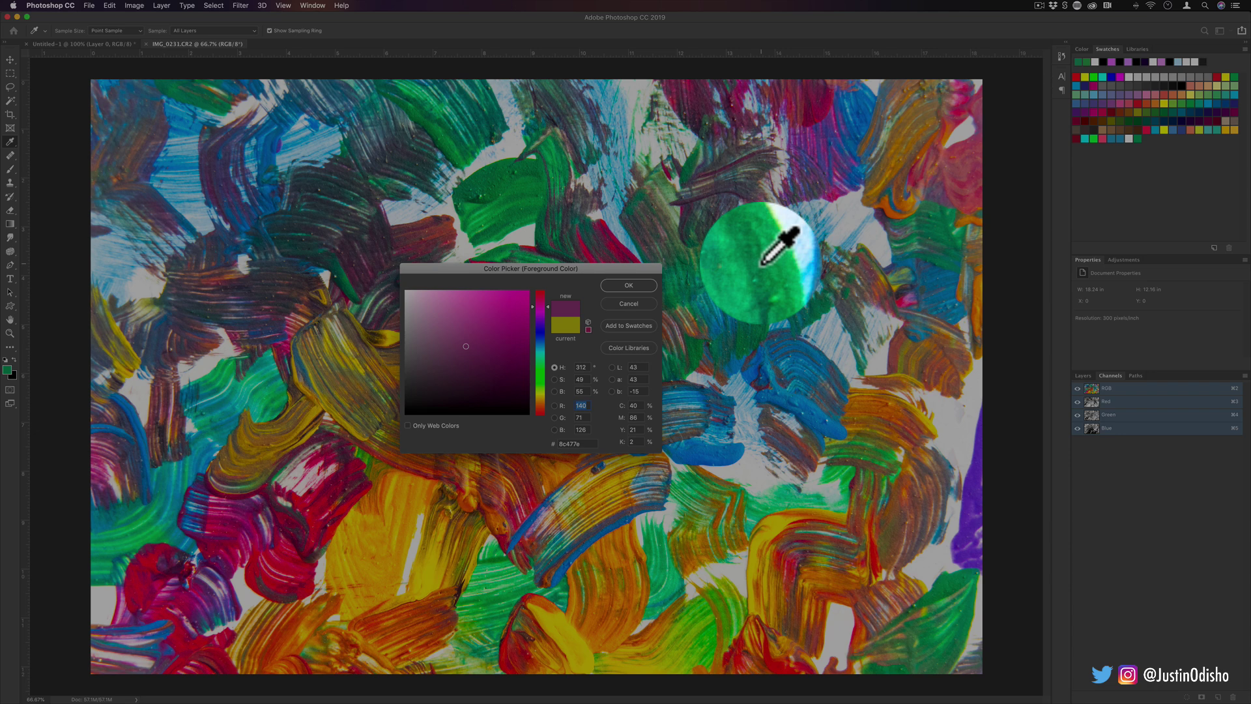
click(893, 189)
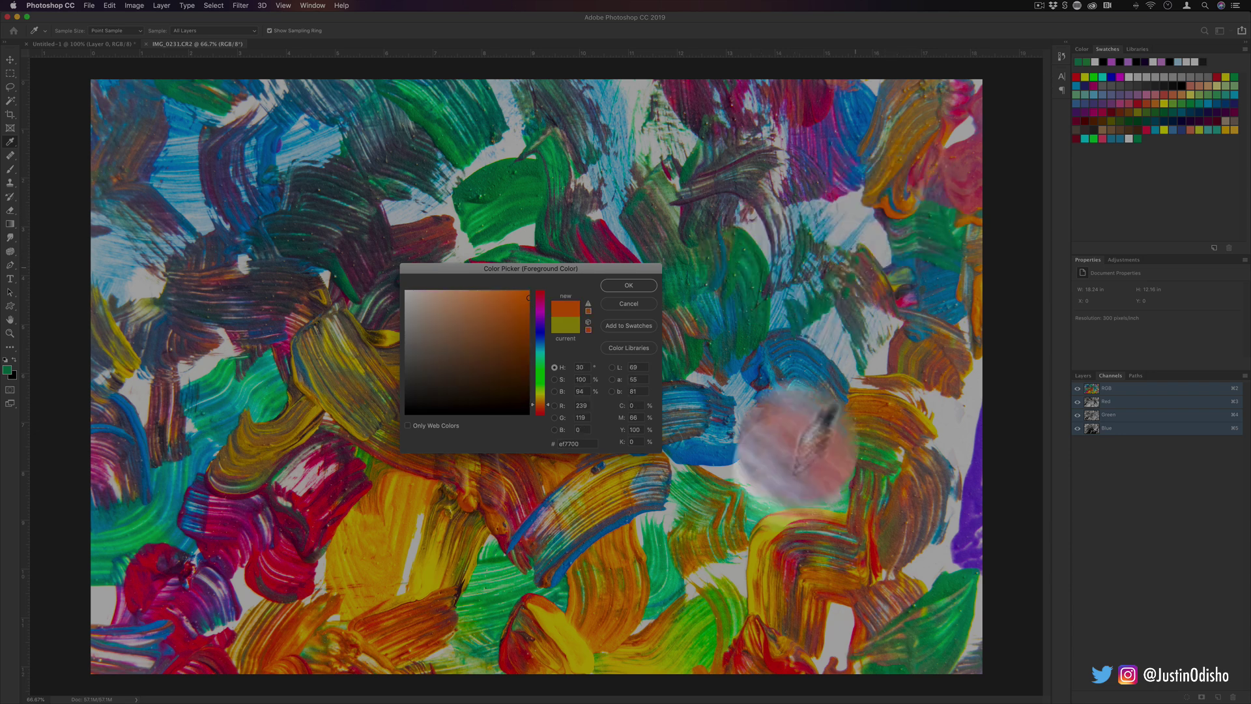
click(766, 581)
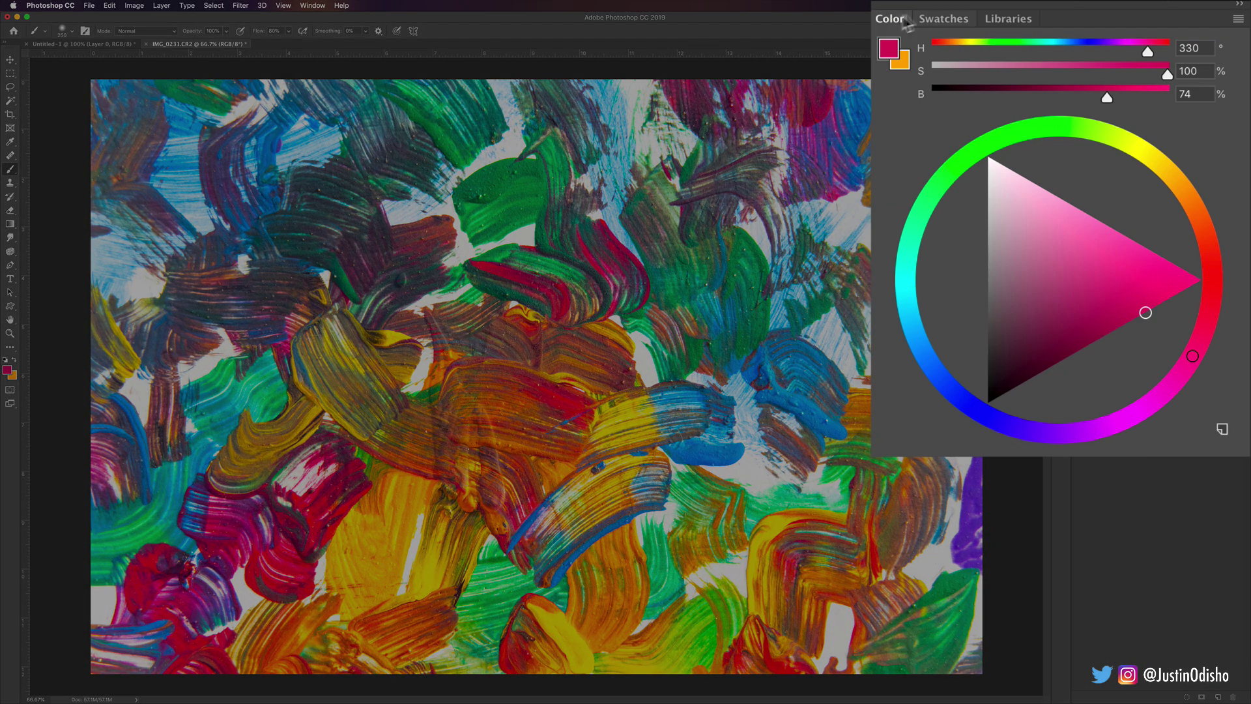
Drag the Color panel's hue ring and triangle to teal 3e9899 (H 181°, S 59%, B 60%).
mouse_move(1140, 313)
mouse_down()
mouse_move(1036, 234)
mouse_move(1061, 274)
mouse_up()
mouse_move(1193, 356)
mouse_down()
mouse_move(1128, 413)
mouse_move(916, 336)
mouse_move(1121, 140)
mouse_move(1108, 425)
mouse_move(921, 213)
mouse_move(1192, 204)
mouse_up()
mouse_move(1187, 285)
mouse_down()
mouse_move(958, 391)
mouse_move(990, 163)
mouse_move(1101, 140)
mouse_move(1050, 399)
mouse_move(909, 284)
mouse_up()
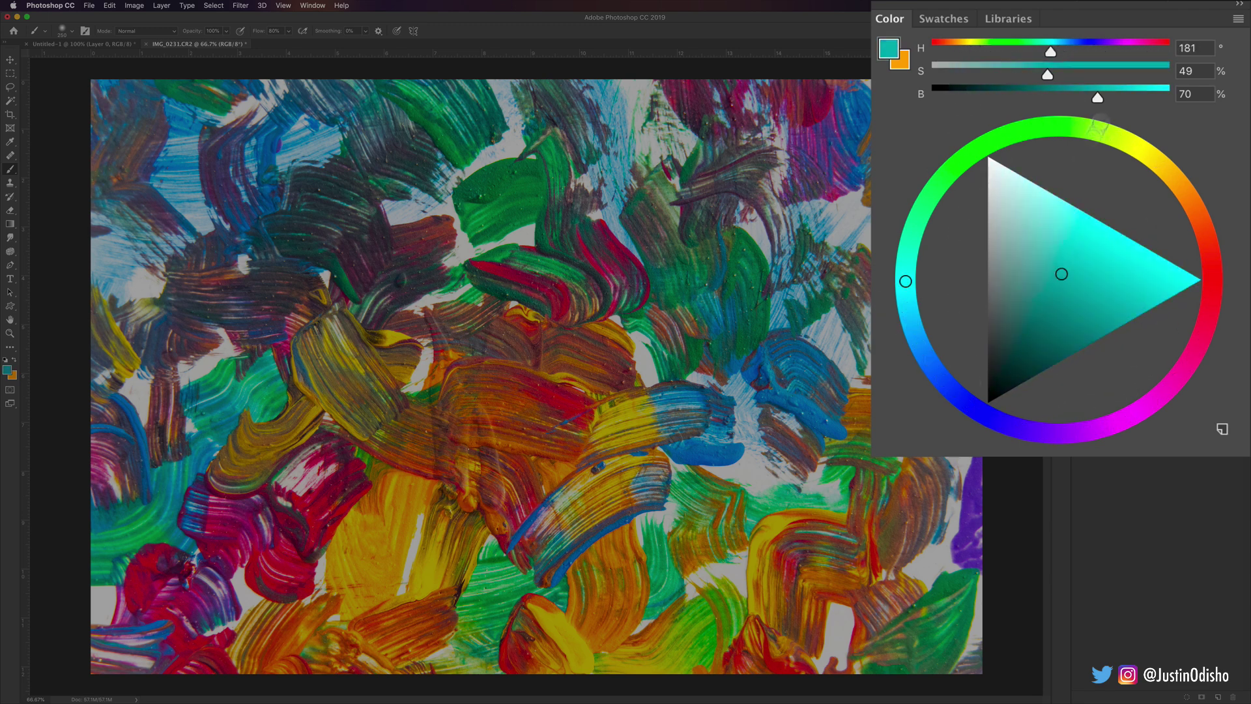
mouse_move(1061, 274)
mouse_down()
mouse_move(1003, 188)
mouse_move(1064, 298)
mouse_up()
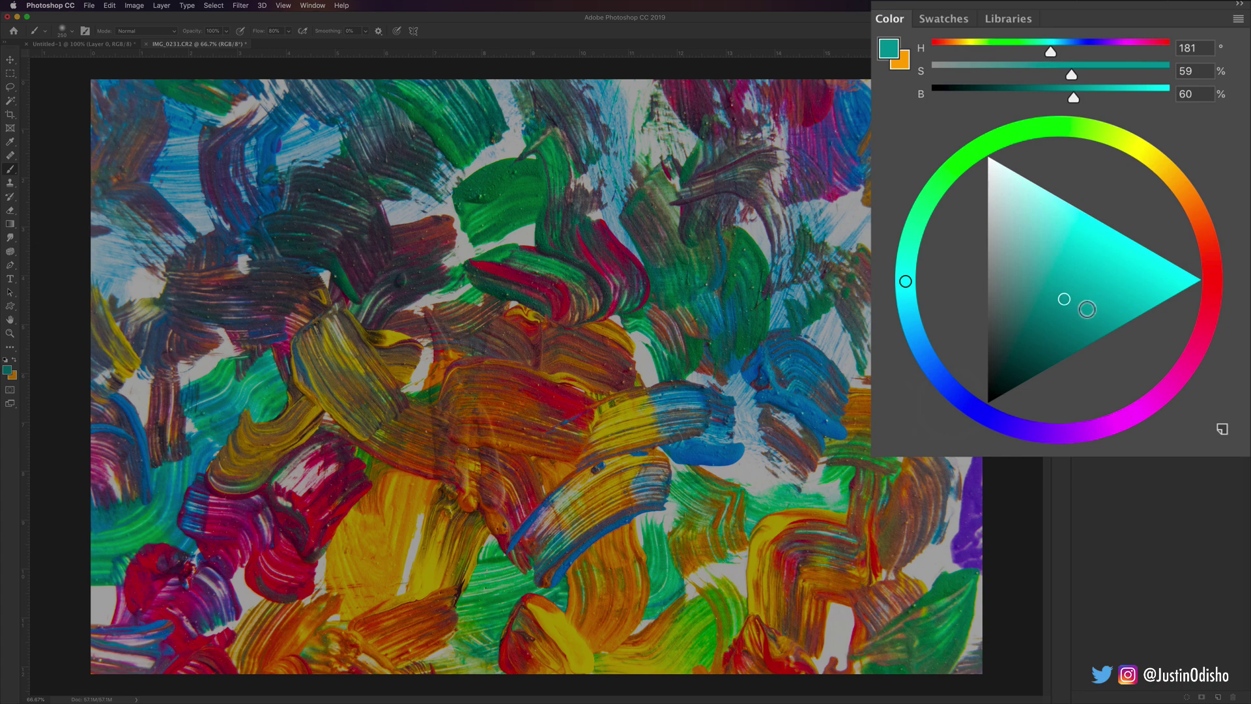
click(7, 370)
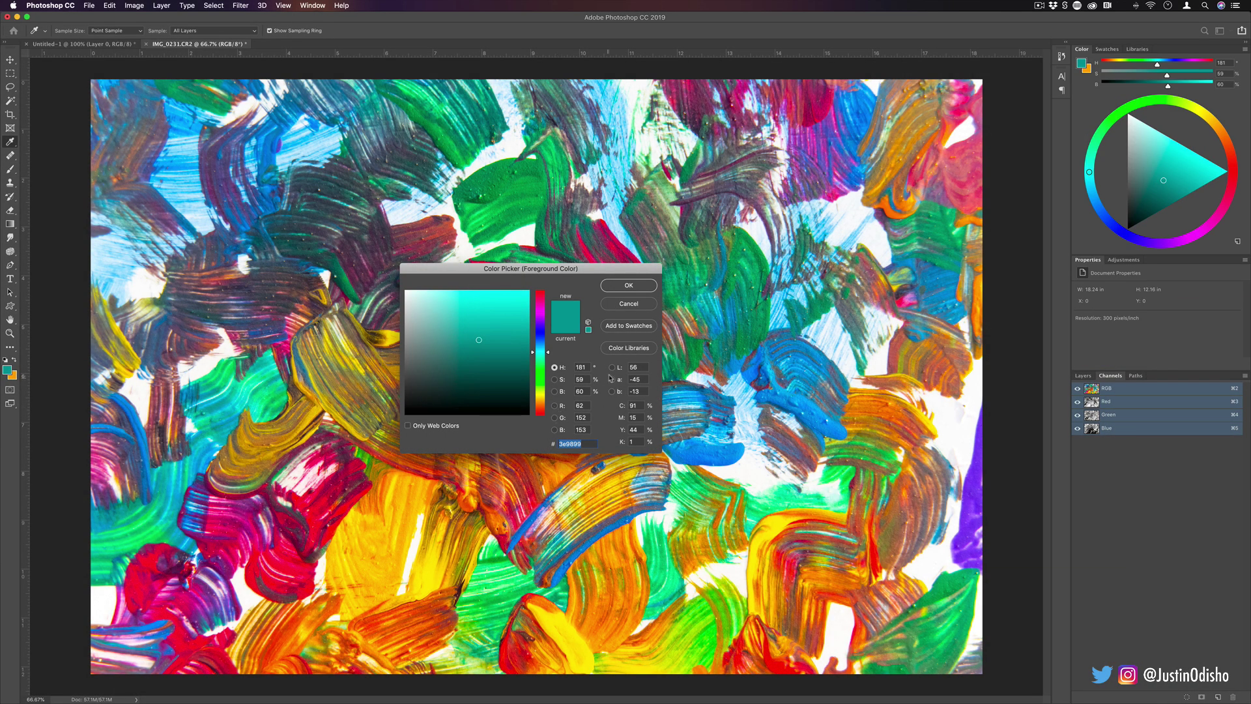
Close the colour picker, switch to the Gradient tool and open the Gradient Editor.
click(629, 304)
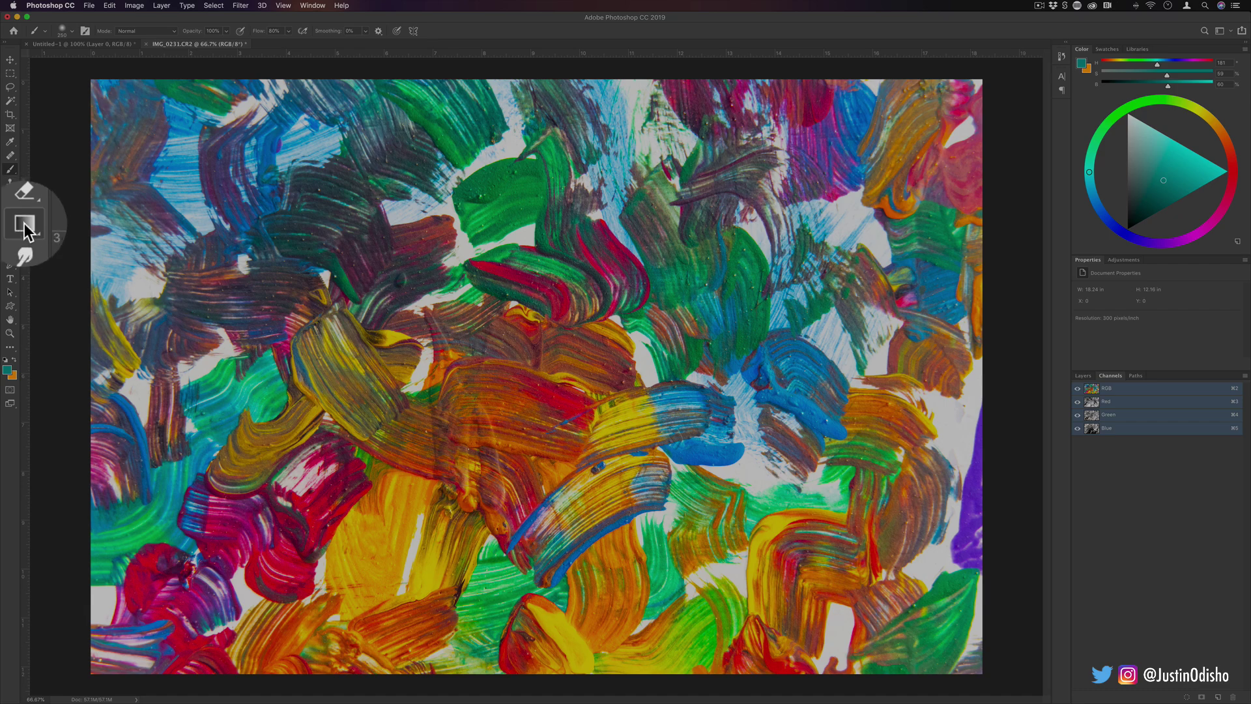
click(10, 223)
click(76, 33)
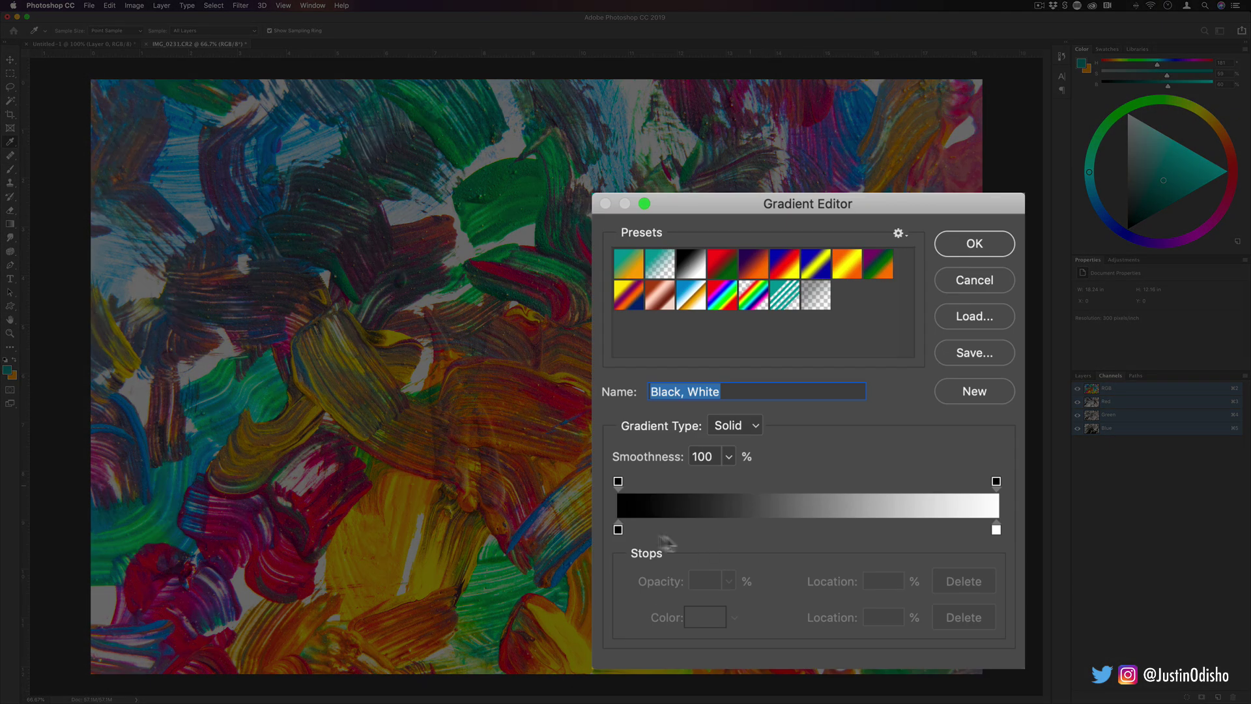
double_click(618, 529)
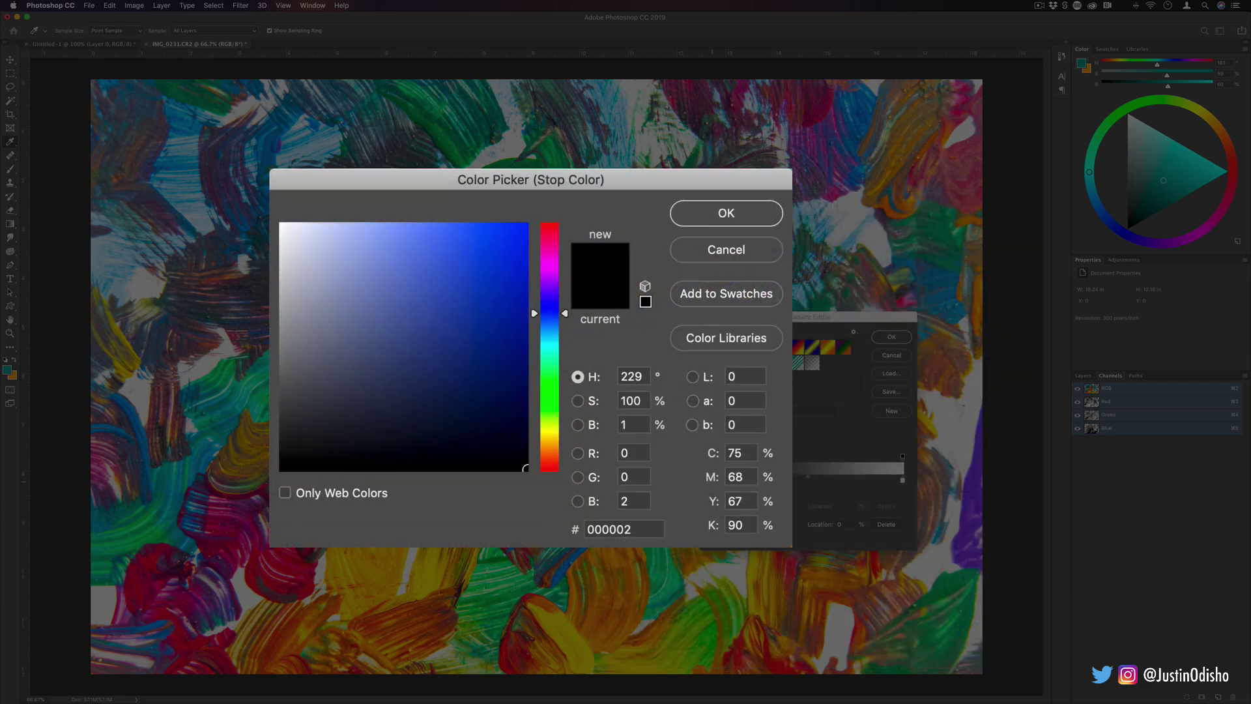
click(761, 257)
Add an opacity stop at location 13% with 60% opacity.
click(617, 481)
click(667, 484)
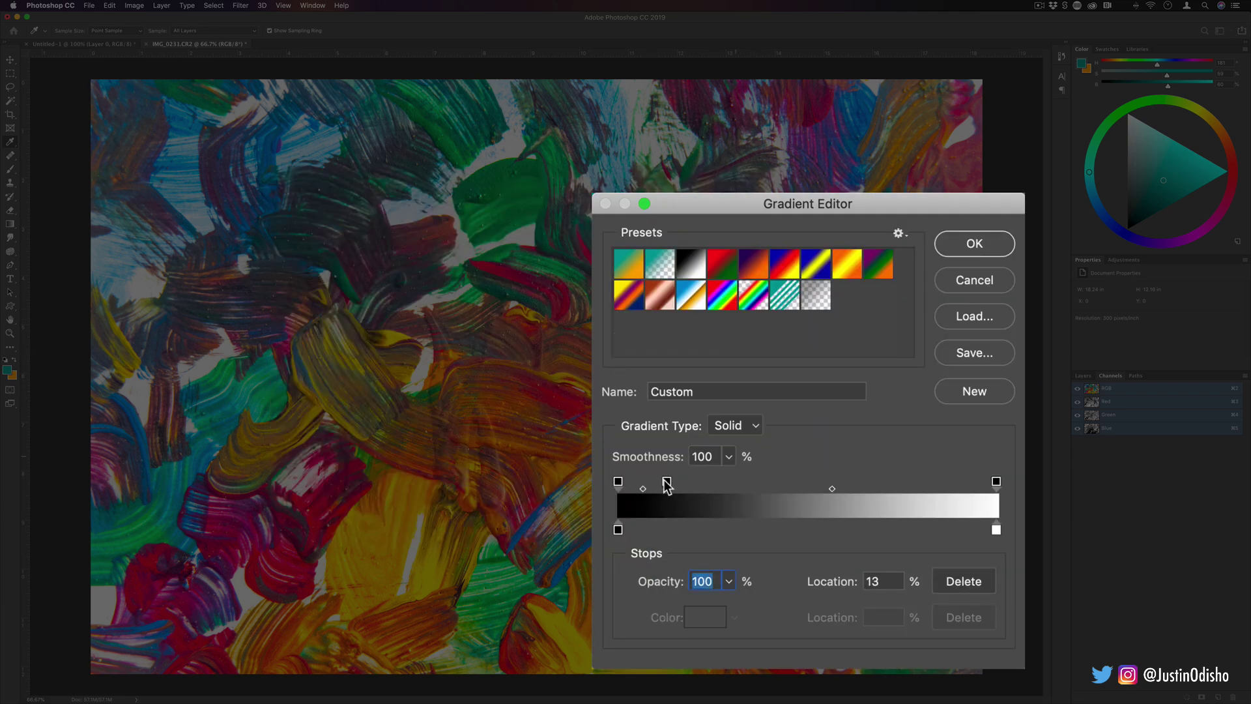
click(728, 581)
drag(729, 603, 694, 603)
click(817, 451)
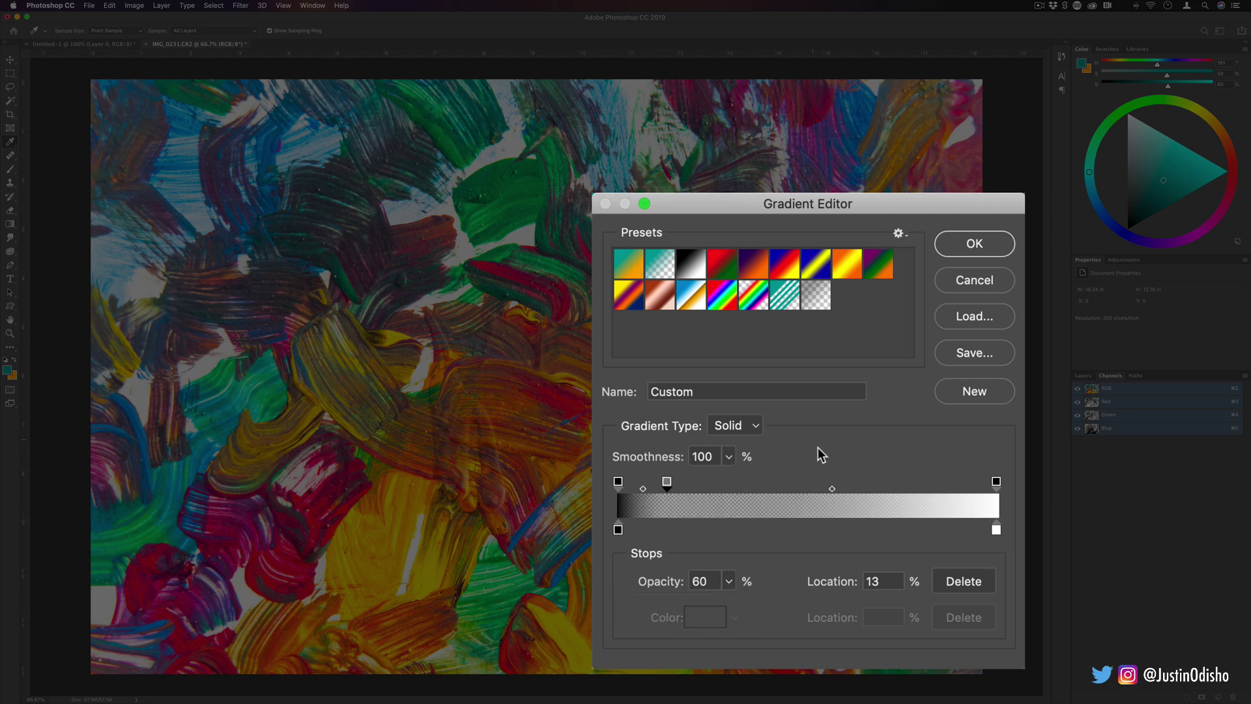
Make the gradient a Noise type and narrow and shift its green and blue ranges.
click(743, 430)
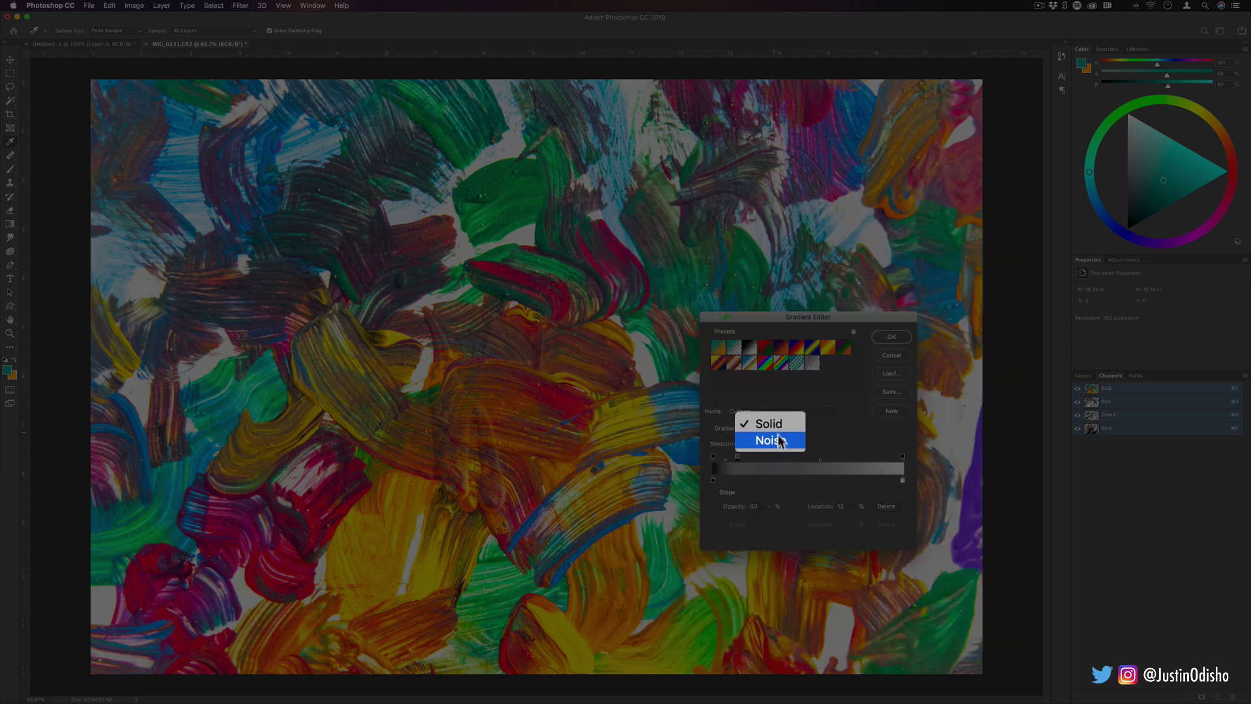
click(778, 442)
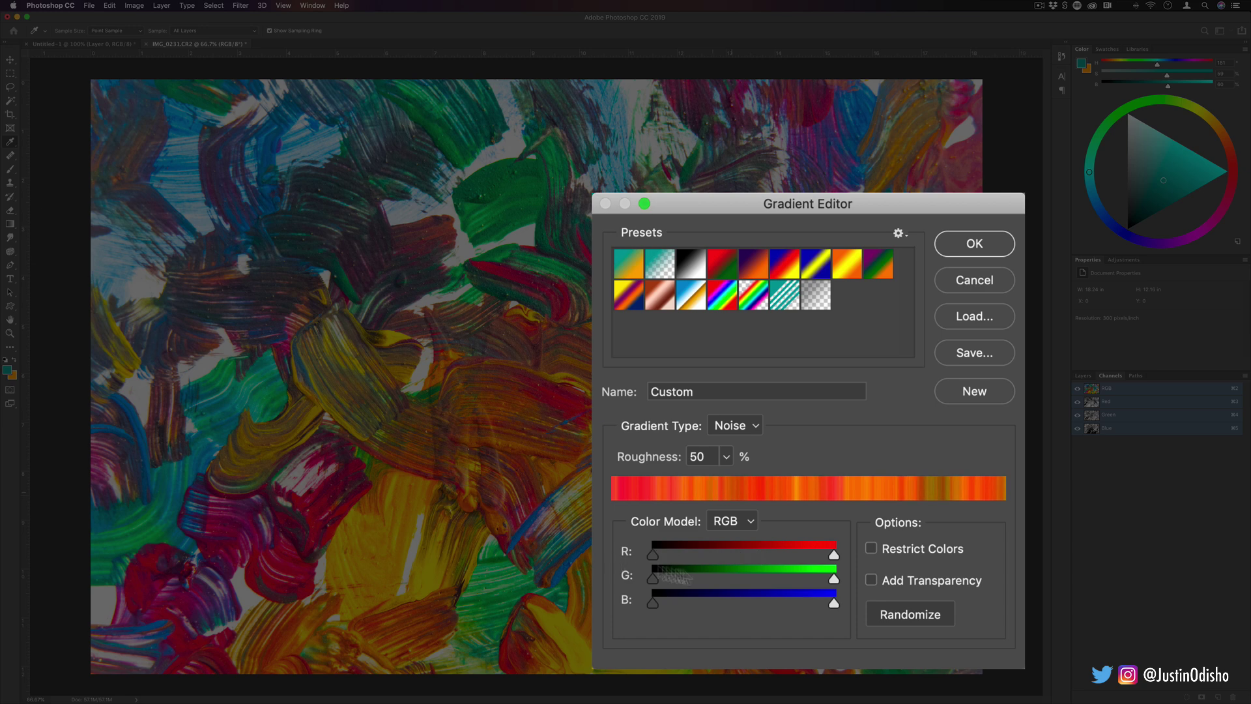
mouse_move(834, 579)
mouse_down()
mouse_move(671, 580)
mouse_move(825, 579)
mouse_up()
drag(655, 579, 751, 579)
drag(831, 601, 780, 601)
drag(680, 608, 718, 603)
Randomize the noise colours, confirm, and drag the gradient diagonally across the image.
click(912, 613)
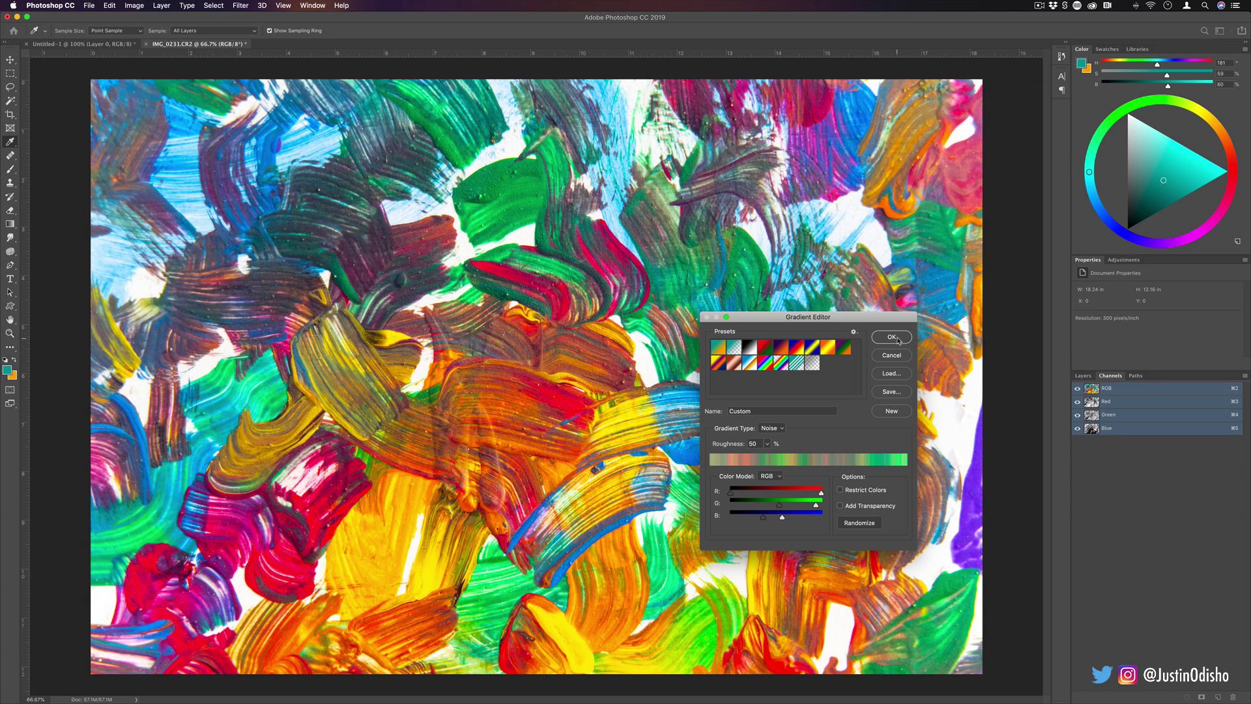
click(891, 337)
drag(768, 297, 726, 463)
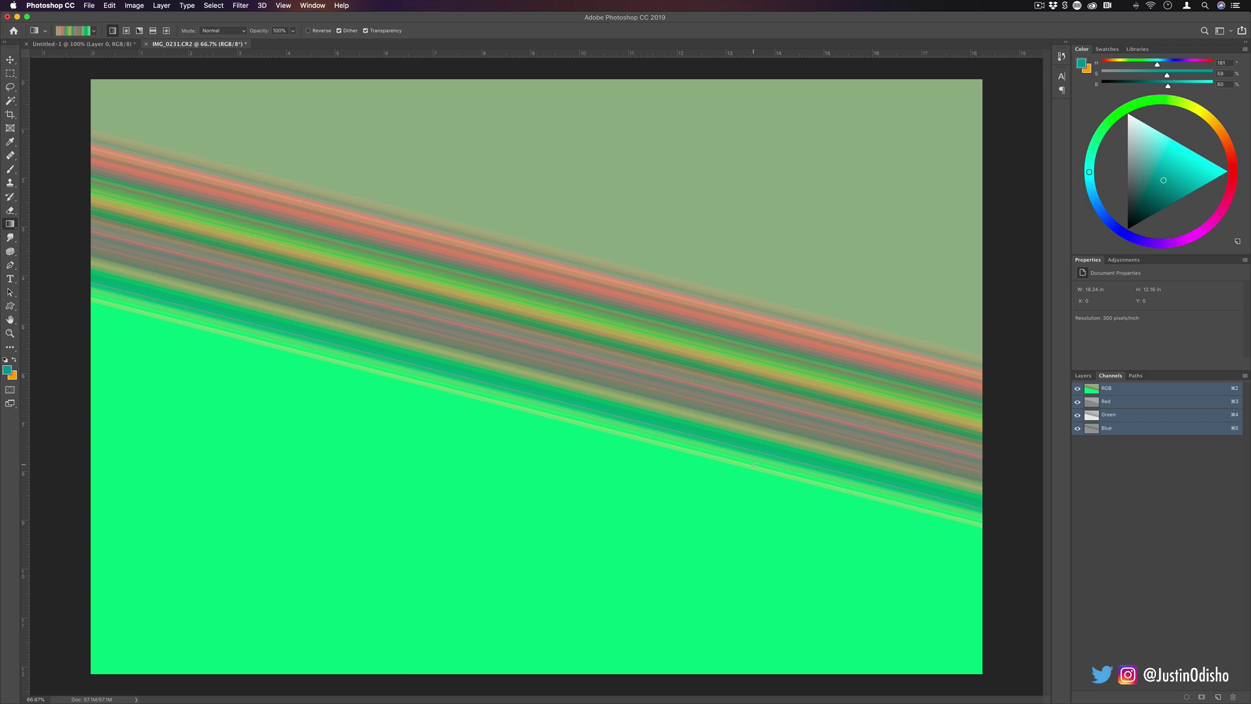
Undo the gradient fill and reopen the foreground picker showing teal 3e9899.
key(super+z)
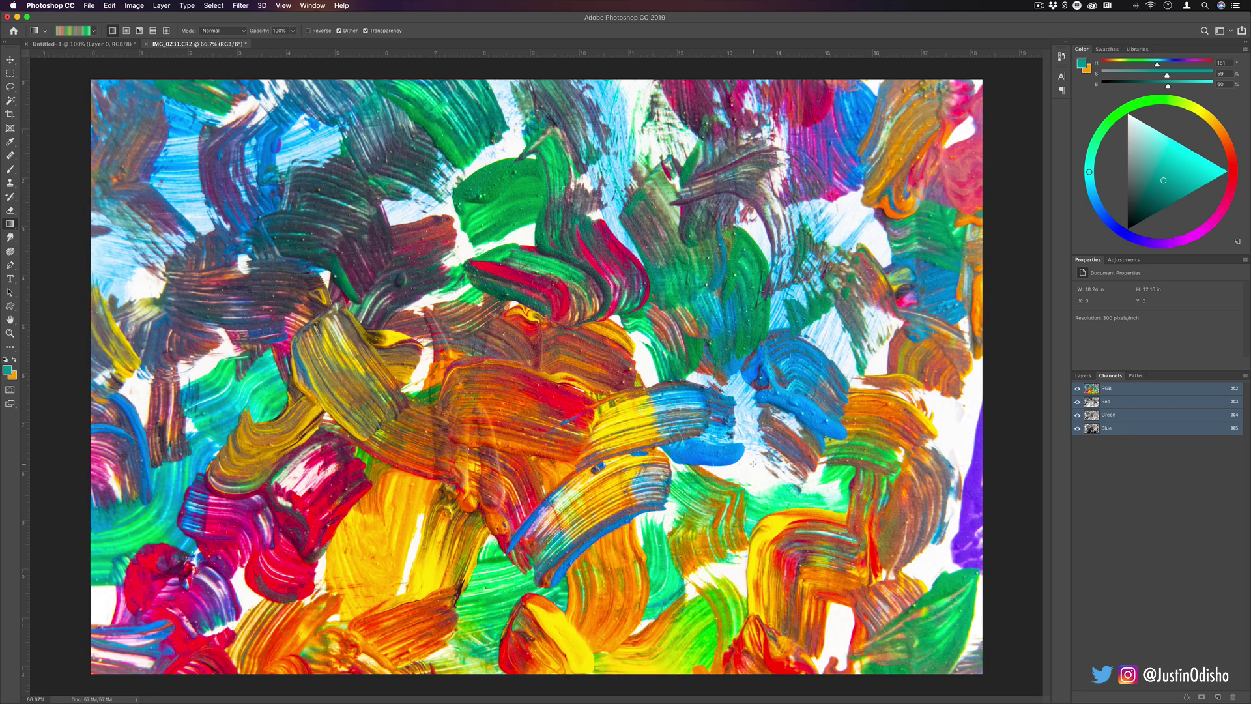
click(8, 370)
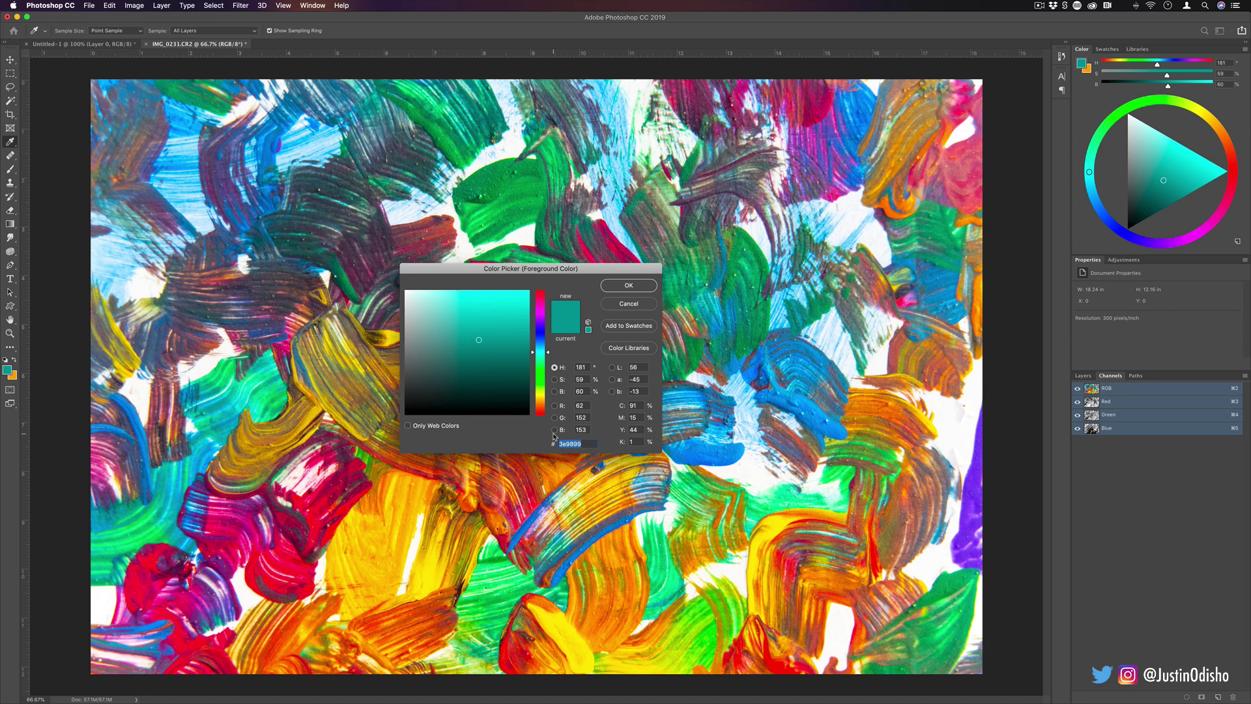